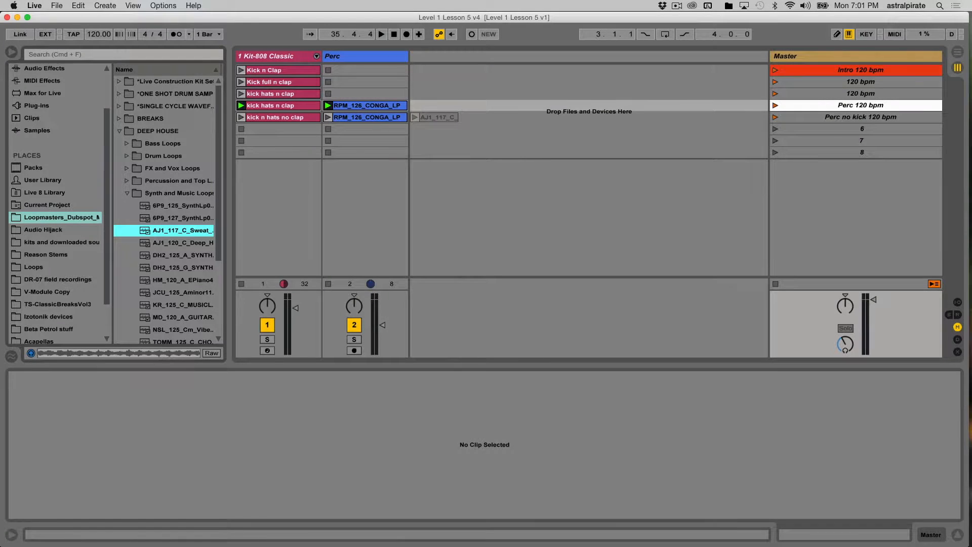
Add the AJ1_117_C_Sweat Fender Rhodes loop on a new audio track in the "Perc no kick" scene and name the widened track "melodic"
{"action": "left_click_drag", "start_coordinate": [435, 117], "coordinate": [435, 117]}
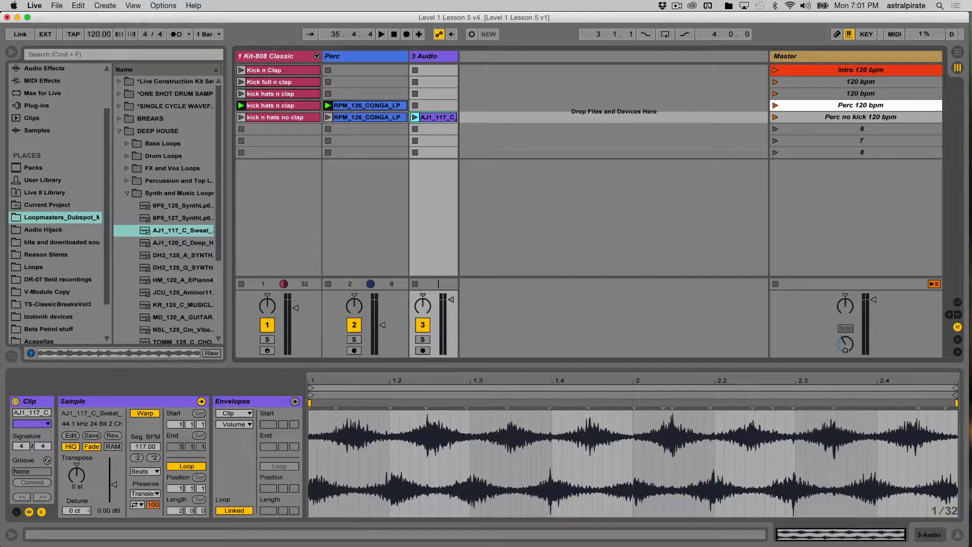
{"action": "left_click_drag", "start_coordinate": [457, 56], "coordinate": [496, 56]}
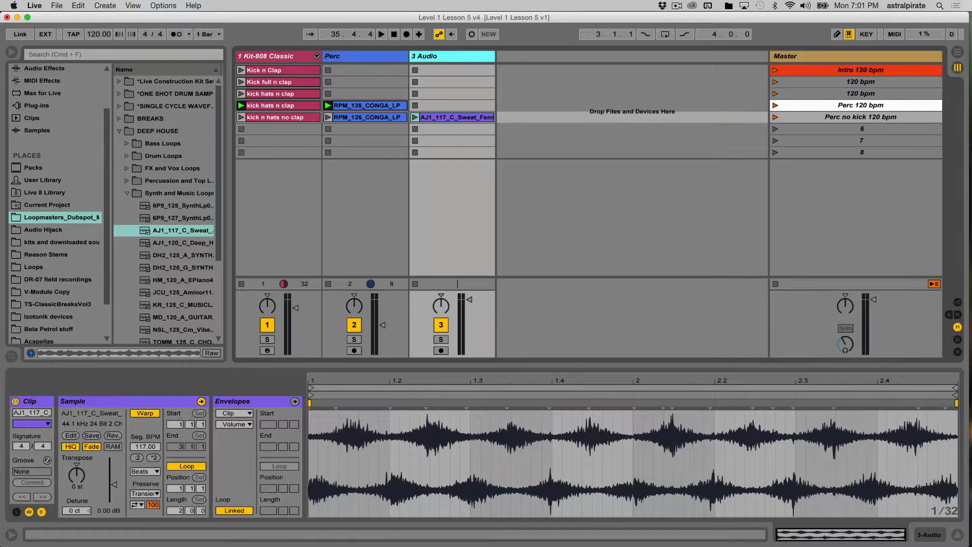
{"action": "key", "text": "super+r"}
{"action": "type", "text": "m"}
{"action": "left_click", "coordinate": [454, 117]}
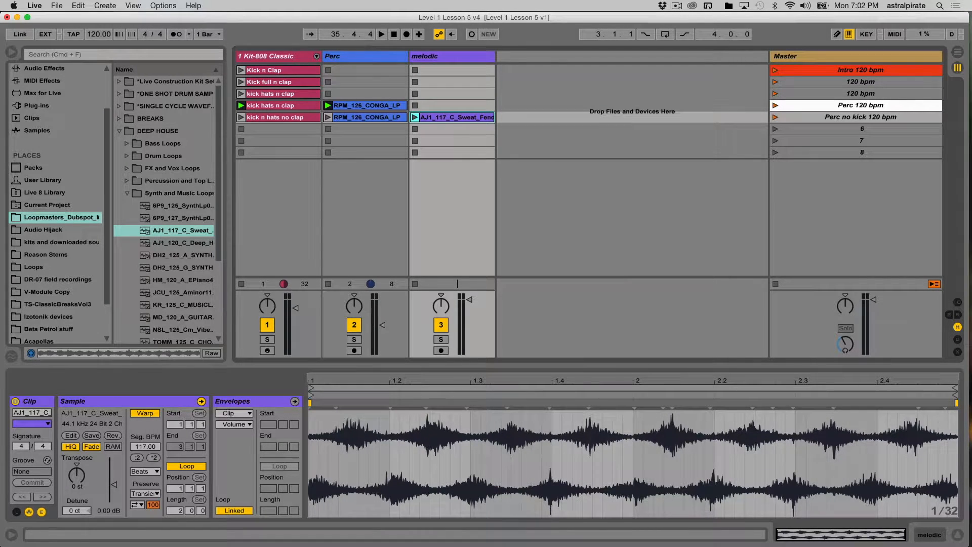
Play the melodic clip with the drums and percussion, and balance the melodic track's volume at -27.0 dB
{"action": "left_click_drag", "start_coordinate": [469, 299], "coordinate": [470, 313]}
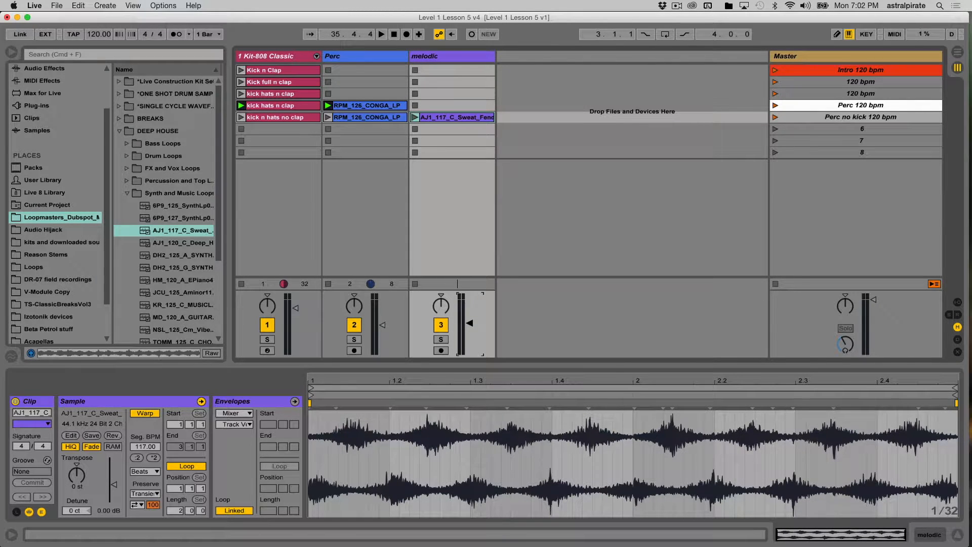
{"action": "left_click", "coordinate": [414, 117]}
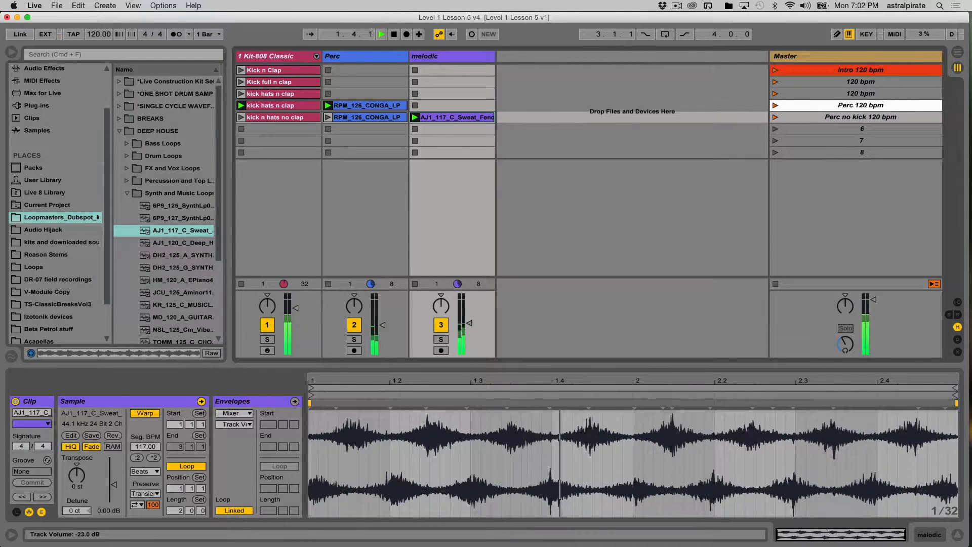
{"action": "left_click", "coordinate": [354, 339]}
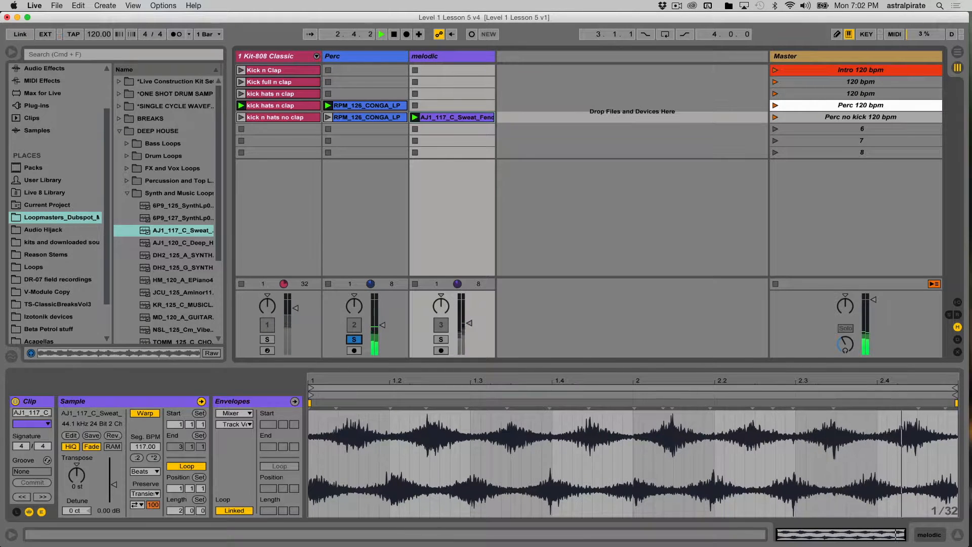
{"action": "left_click", "coordinate": [354, 339]}
{"action": "left_click_drag", "start_coordinate": [469, 323], "coordinate": [470, 328]}
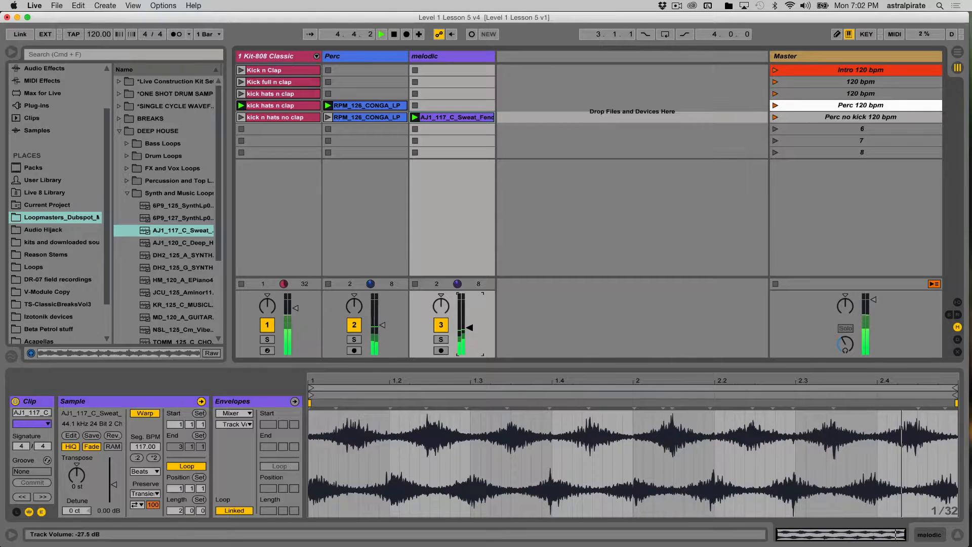
{"action": "left_click_drag", "start_coordinate": [470, 328], "coordinate": [470, 327]}
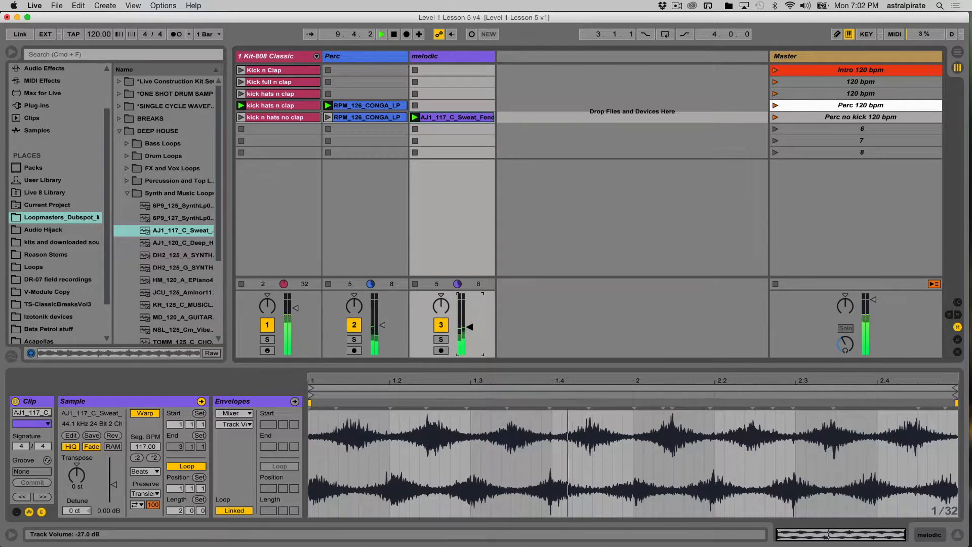
{"action": "key", "text": "space"}
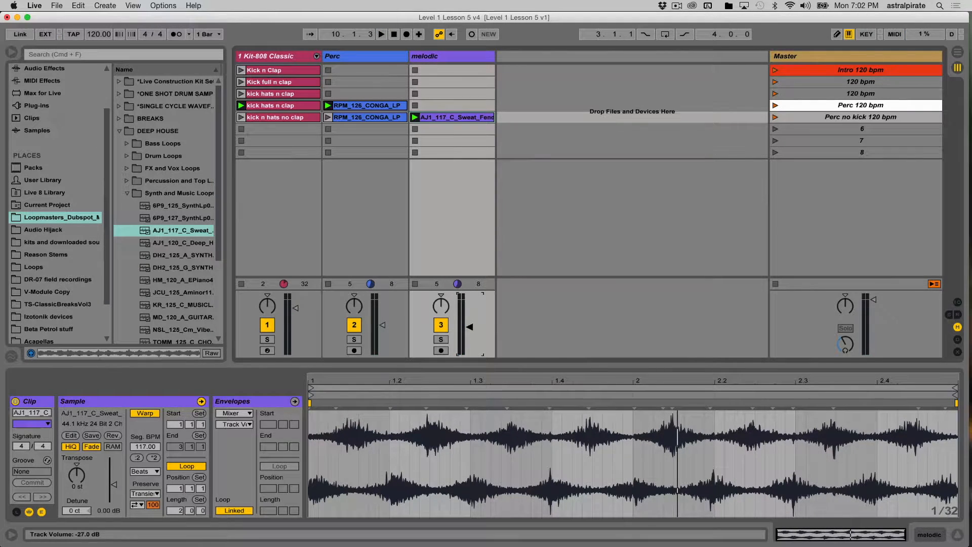
Display the melodic clip's Volume Modulation envelope from the Clip envelope category
{"action": "left_click", "coordinate": [456, 118]}
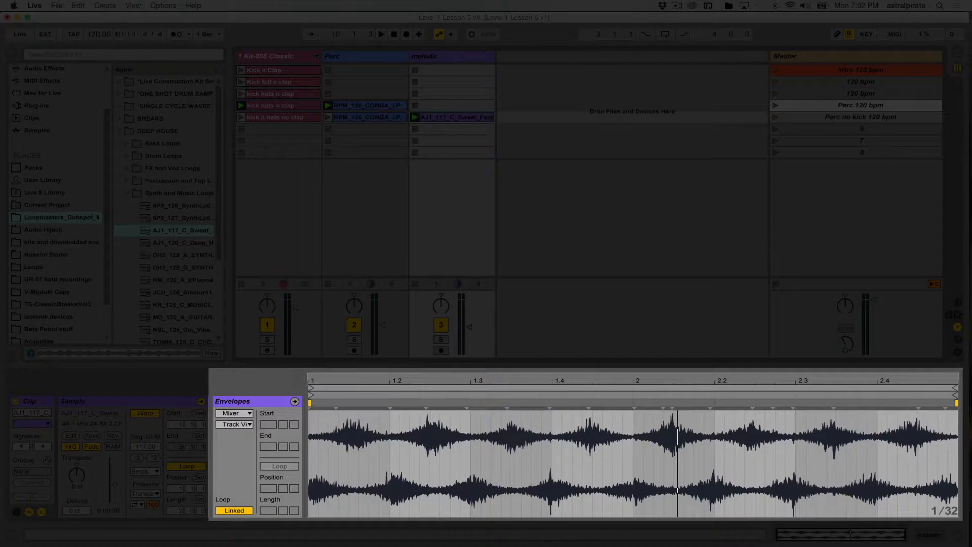
{"action": "left_click", "coordinate": [294, 401]}
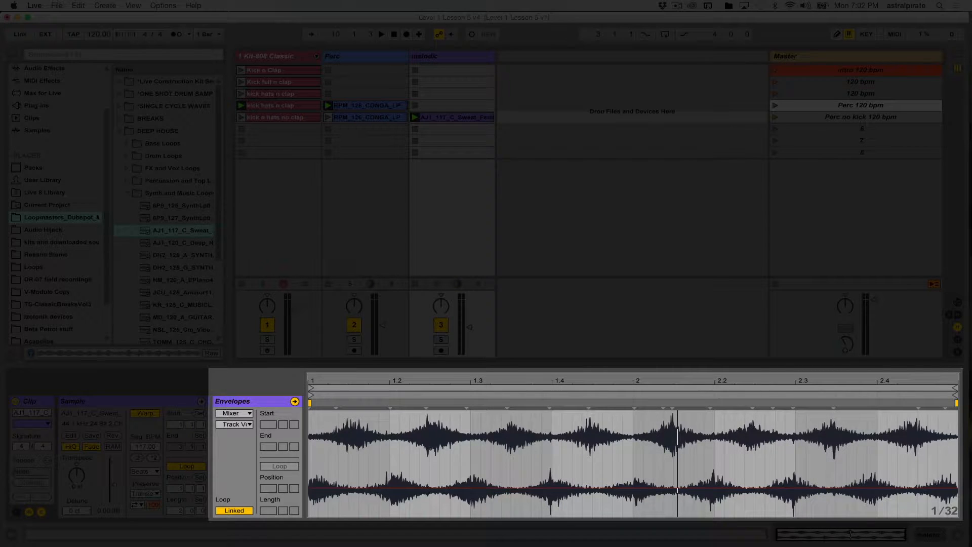
{"action": "left_click", "coordinate": [234, 413]}
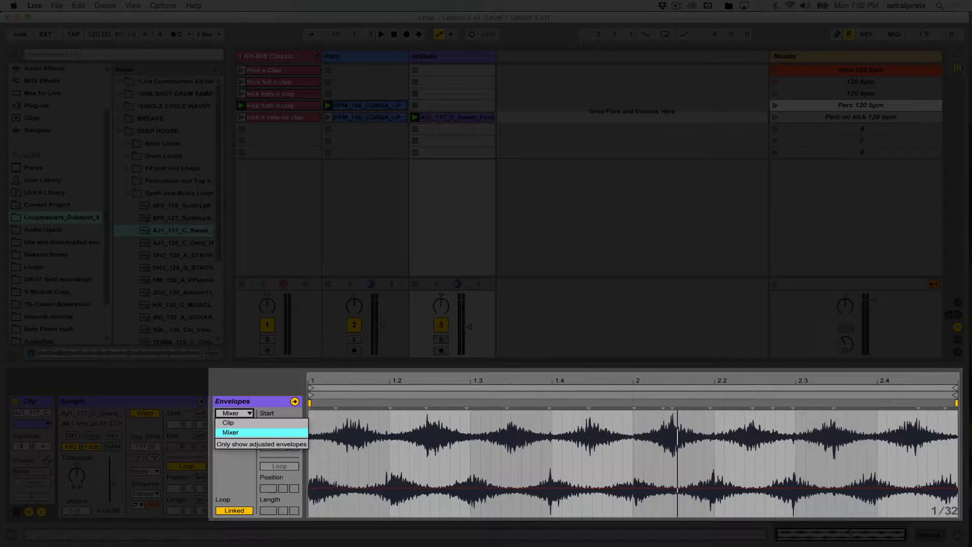
{"action": "left_click", "coordinate": [227, 422]}
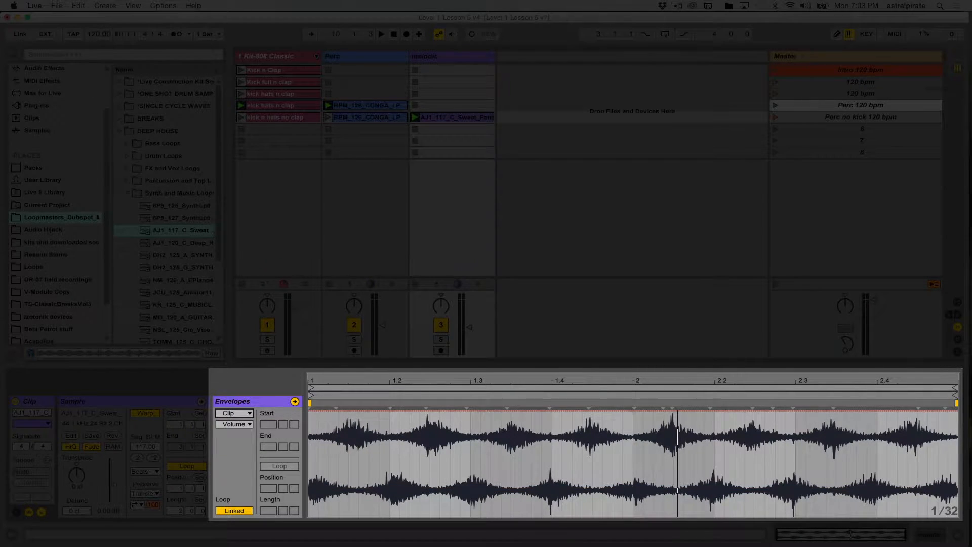
{"action": "left_click", "coordinate": [234, 424]}
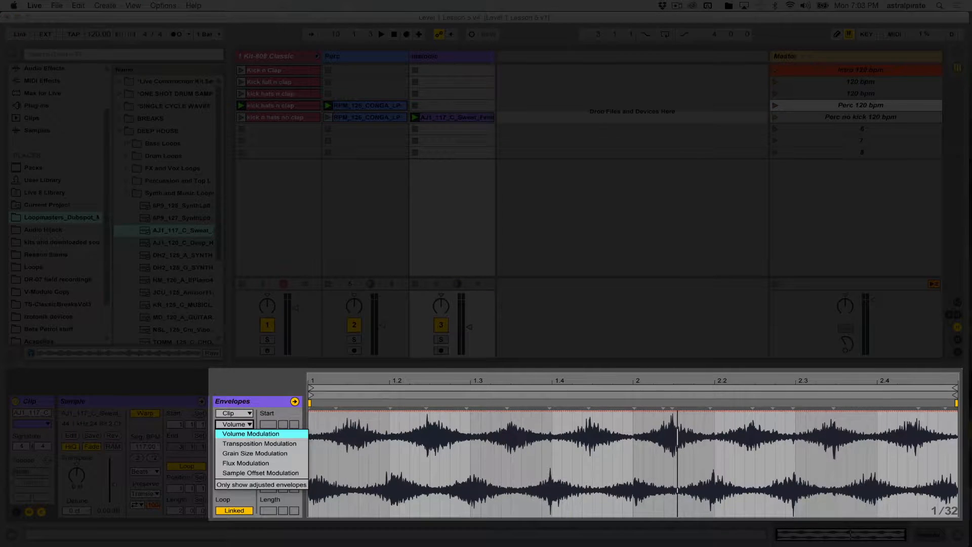
{"action": "left_click", "coordinate": [250, 434]}
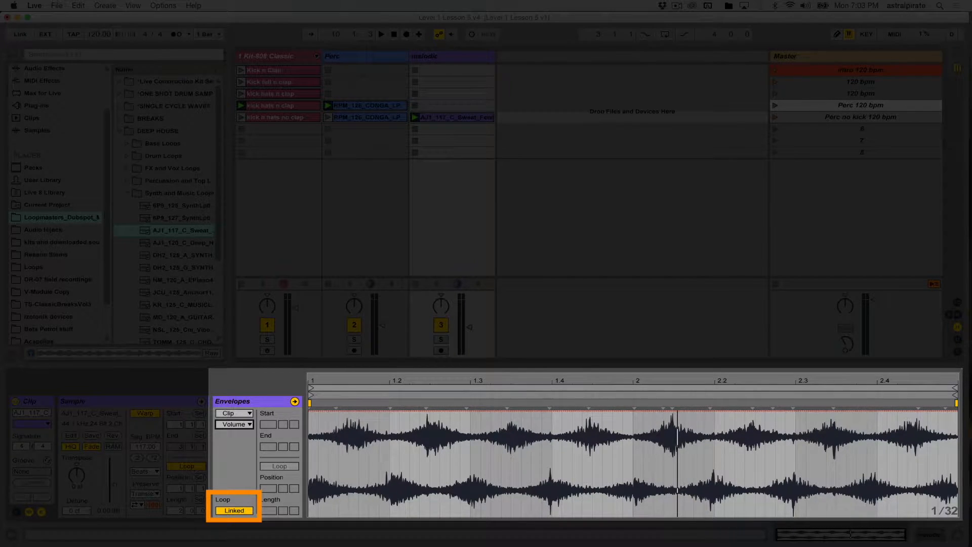
Unlink the volume envelope from the clip loop and set its loop length to 0.2.0 (two beats)
{"action": "left_click", "coordinate": [234, 510]}
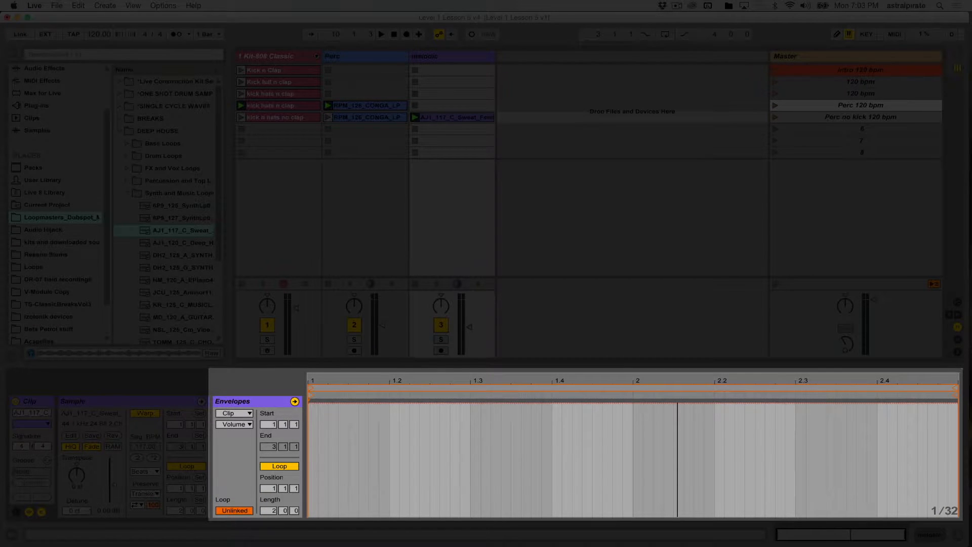
{"action": "left_click", "coordinate": [269, 511]}
{"action": "type", "text": "1"}
{"action": "key", "text": "Return"}
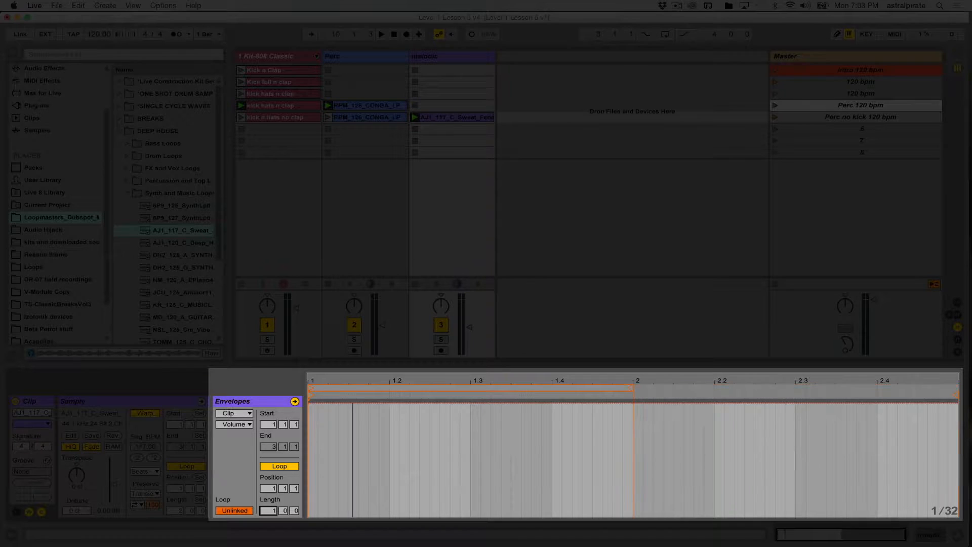
{"action": "left_click", "coordinate": [284, 510]}
{"action": "key", "text": "Down"}
{"action": "key", "text": "Down"}
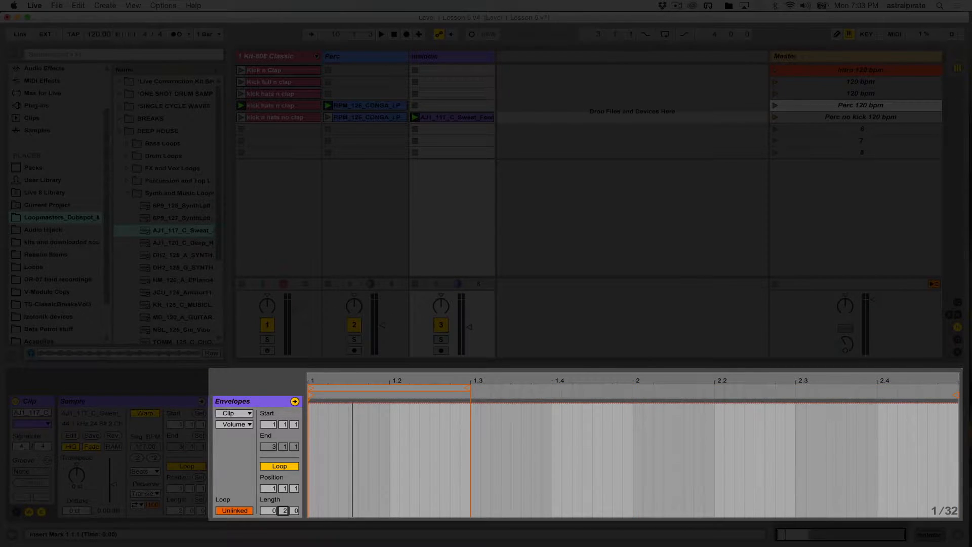
Set the envelope editor to a fixed 1/32 grid and fit the two-beat envelope loop in it
{"action": "left_click_drag", "start_coordinate": [343, 381], "coordinate": [350, 408]}
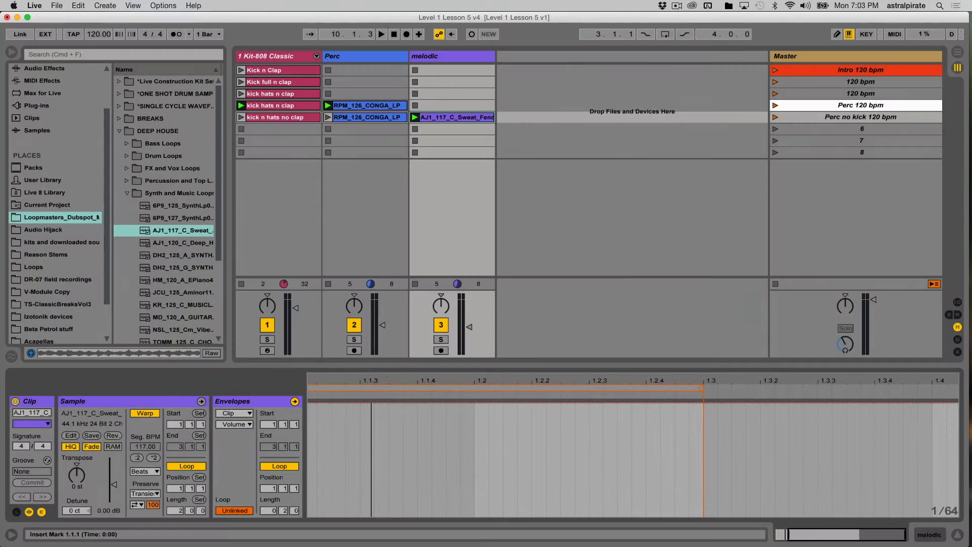
{"action": "right_click", "coordinate": [503, 455]}
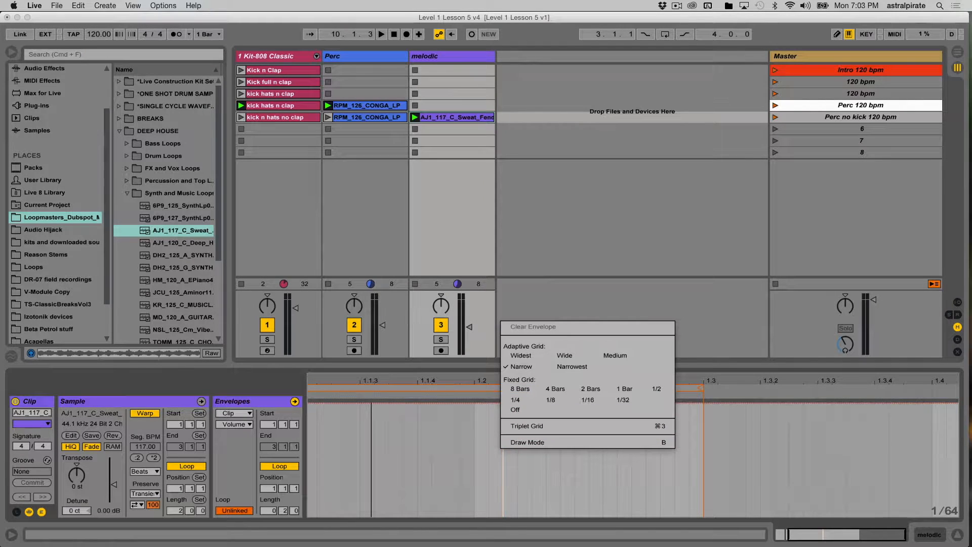
{"action": "left_click", "coordinate": [623, 399]}
{"action": "left_click_drag", "start_coordinate": [551, 381], "coordinate": [740, 395]}
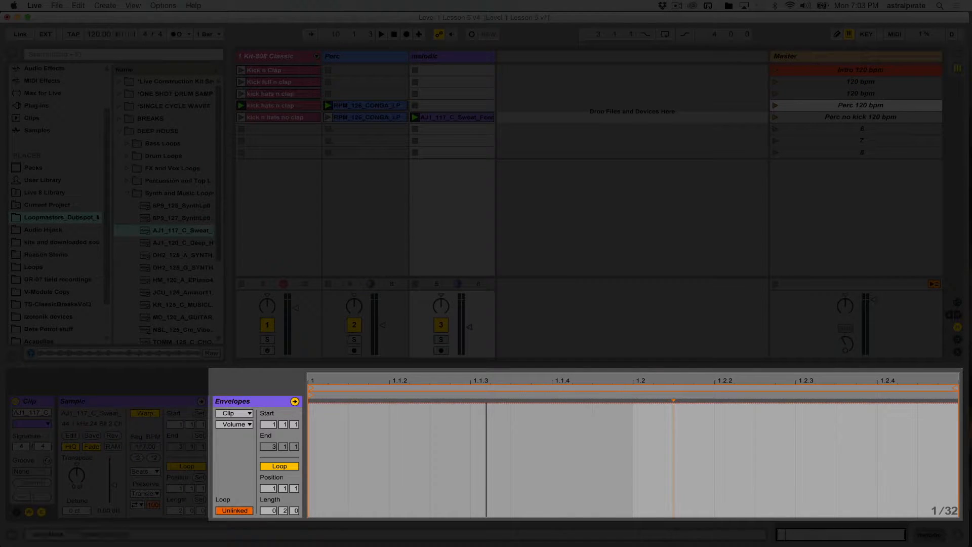
Solo the melodic track during playback and draw 0% volume in the second, fourth and sixth 1/32 divisions of the envelope
{"action": "key", "text": "space"}
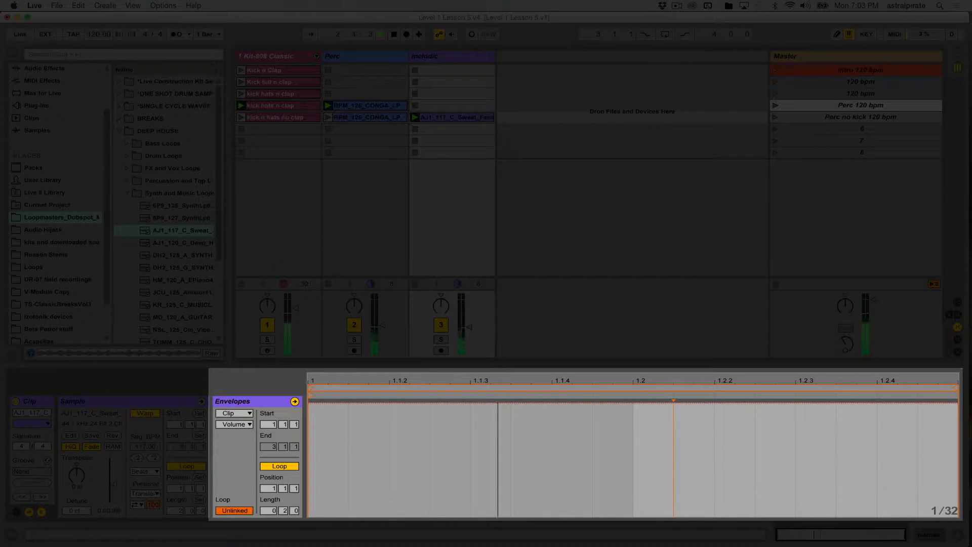
{"action": "left_click", "coordinate": [441, 339]}
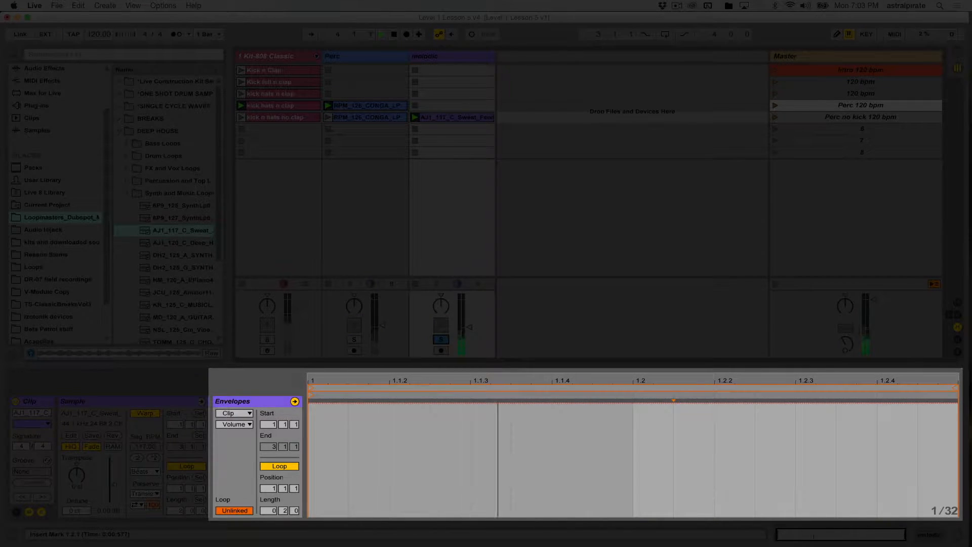
{"action": "key", "text": "b"}
{"action": "left_click_drag", "start_coordinate": [369, 486], "coordinate": [369, 516]}
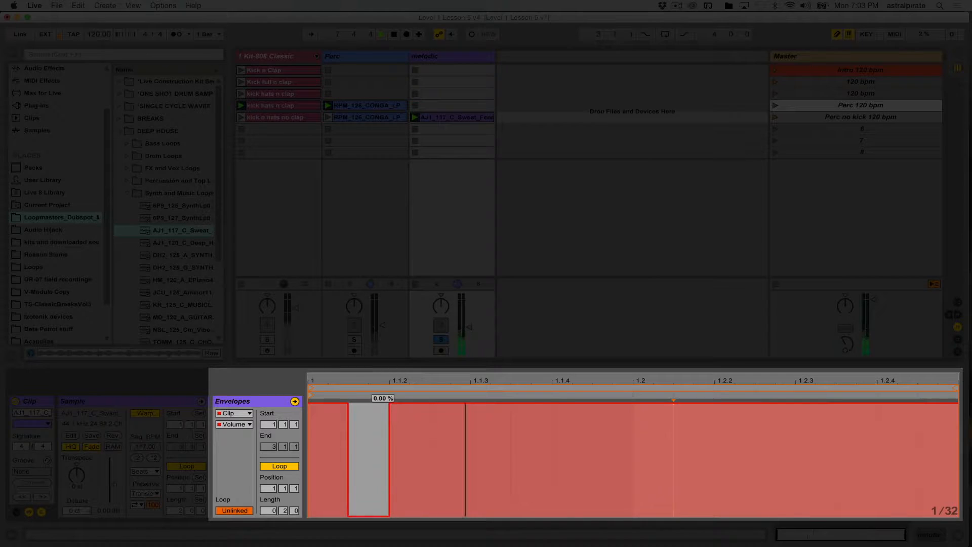
{"action": "left_click_drag", "start_coordinate": [450, 486], "coordinate": [449, 517]}
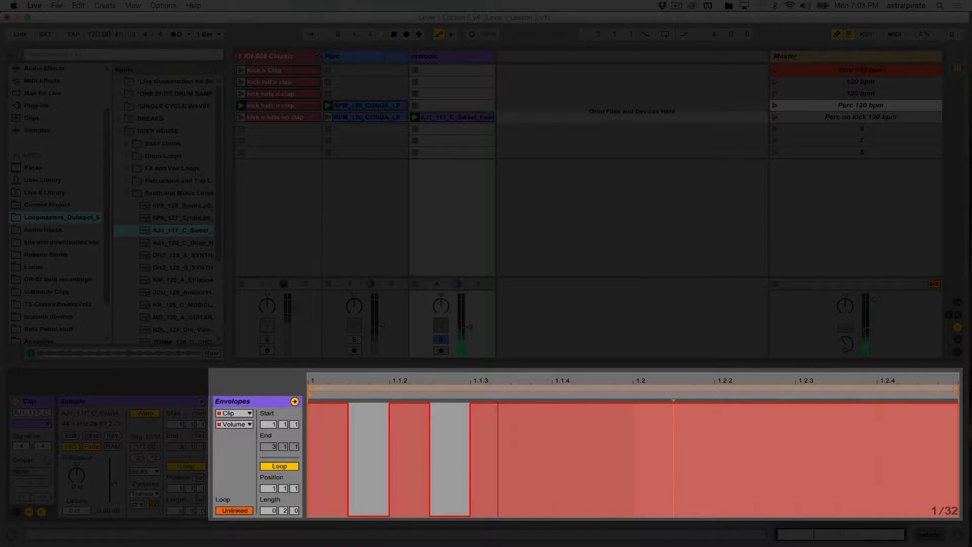
{"action": "left_click_drag", "start_coordinate": [531, 486], "coordinate": [531, 516]}
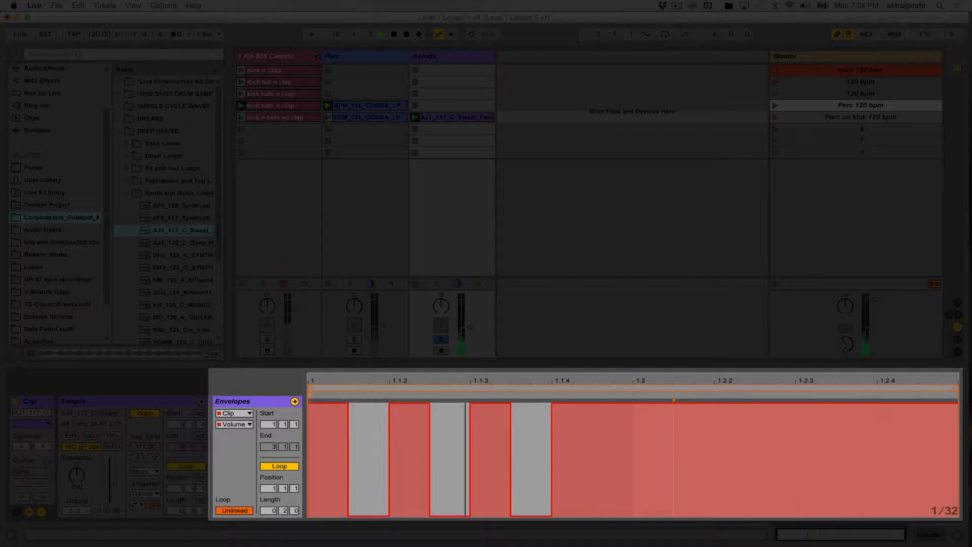
Complete the gate pattern with 0% volume in 1/32 divisions 10, 14 and 16, and unsolo the melodic track
{"action": "left_click", "coordinate": [693, 516]}
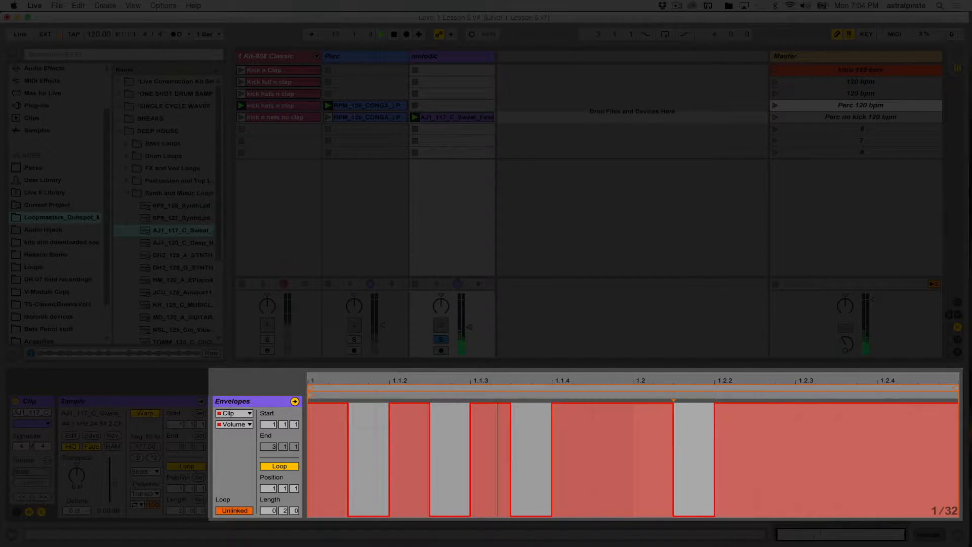
{"action": "left_click", "coordinate": [815, 516]}
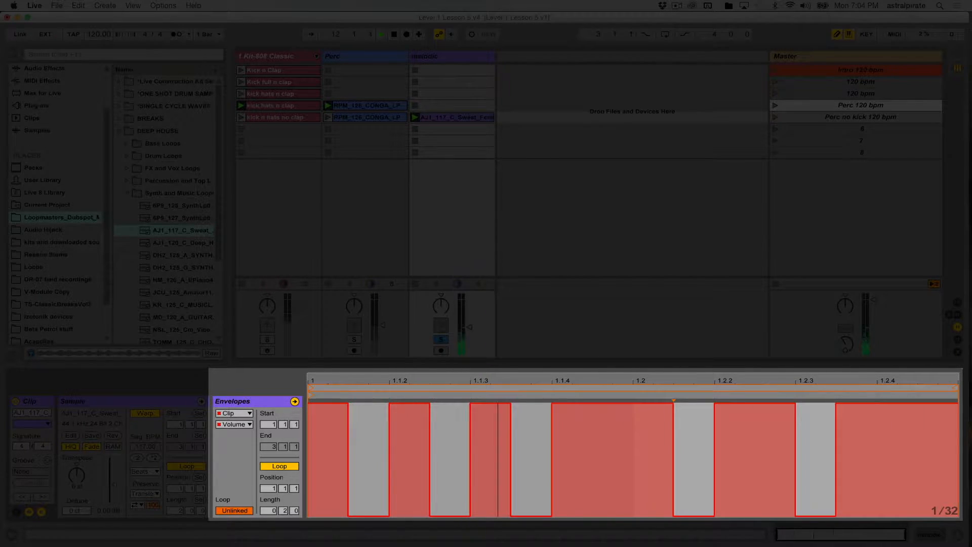
{"action": "left_click_drag", "start_coordinate": [816, 409], "coordinate": [816, 402]}
{"action": "left_click", "coordinate": [856, 516]}
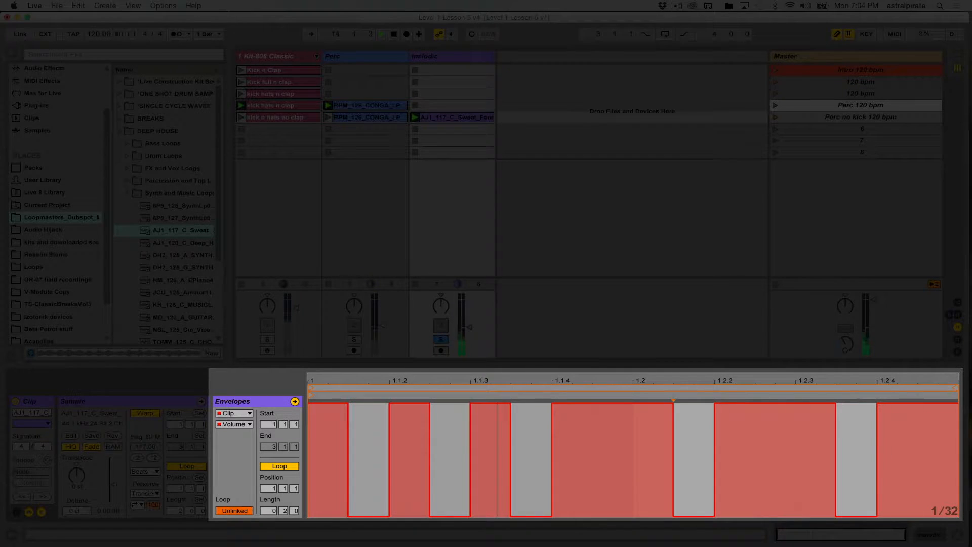
{"action": "left_click", "coordinate": [937, 516]}
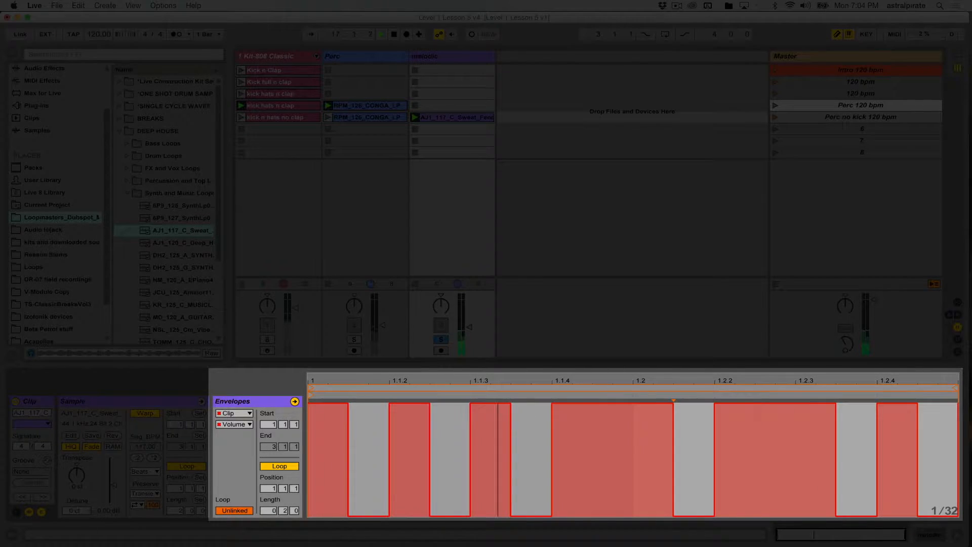
{"action": "left_click", "coordinate": [441, 339]}
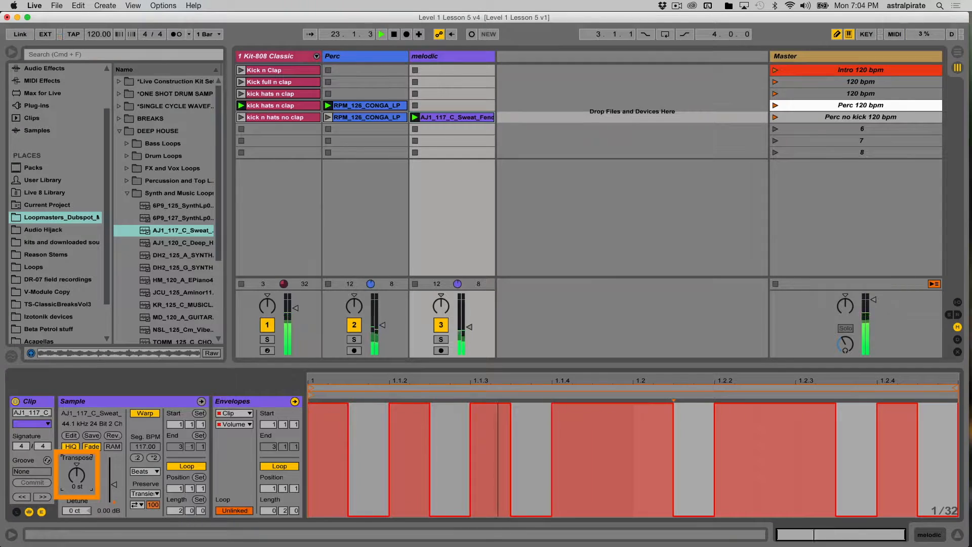
Transpose the melodic clip to -12 st and raise the melodic track's volume slightly
{"action": "left_click_drag", "start_coordinate": [76, 475], "coordinate": [76, 491]}
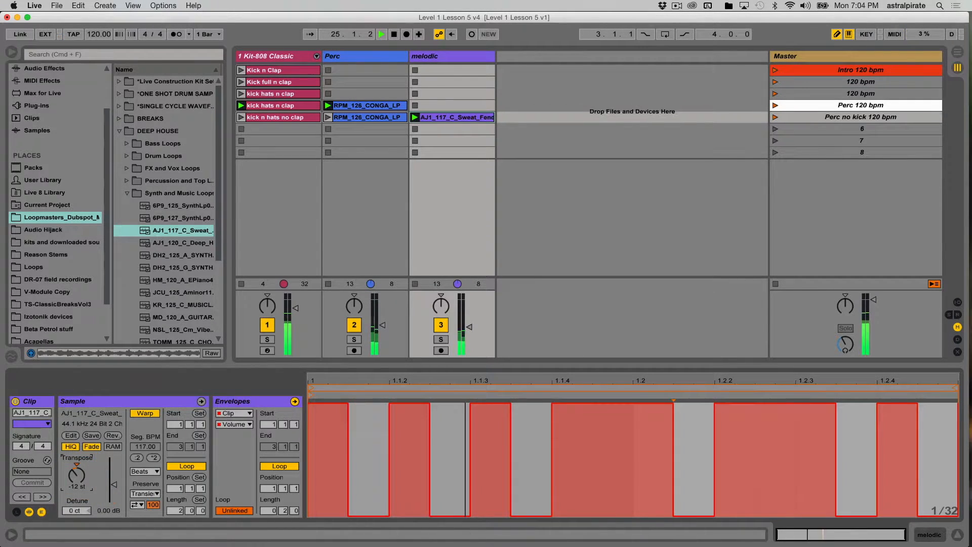
{"action": "left_click_drag", "start_coordinate": [469, 327], "coordinate": [469, 321]}
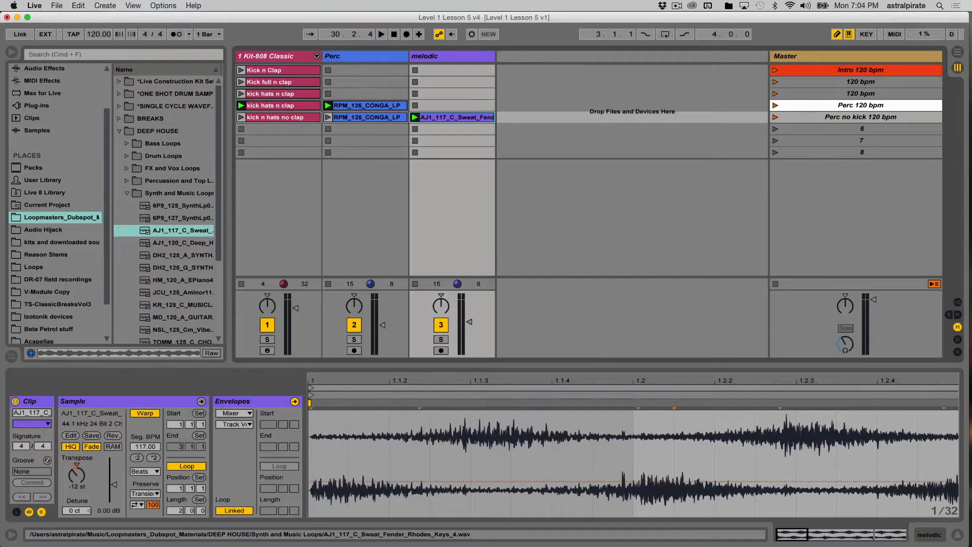
Move the melodic clip up to the third scene, beside "kick hats n clap", and select the track's empty Intro slot
{"action": "left_click_drag", "start_coordinate": [453, 117], "coordinate": [452, 94]}
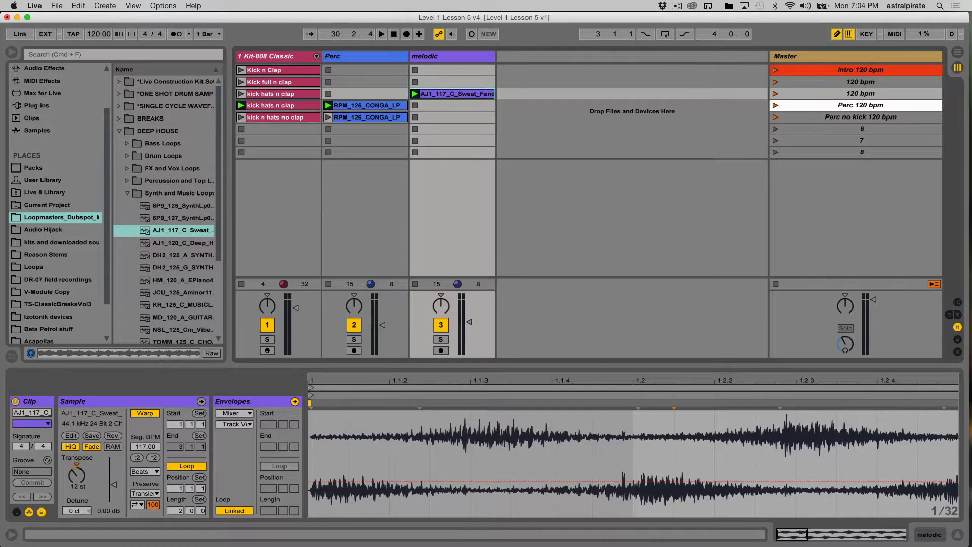
{"action": "left_click", "coordinate": [452, 70]}
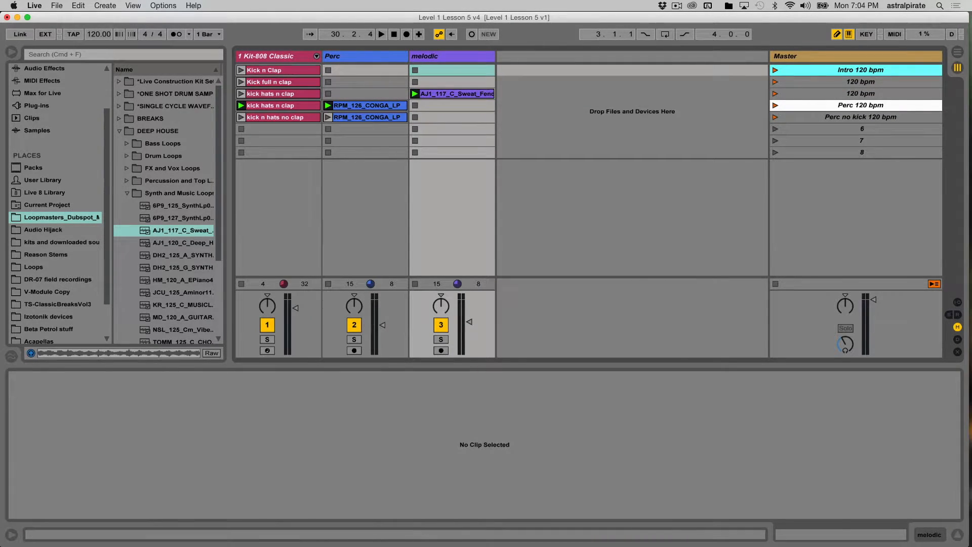
Inspect the drum clips of the first three scenes, and audition the transition from the second to the third scene before stopping playback
{"action": "left_click", "coordinate": [278, 71]}
{"action": "left_click_drag", "start_coordinate": [455, 365], "coordinate": [455, 248]}
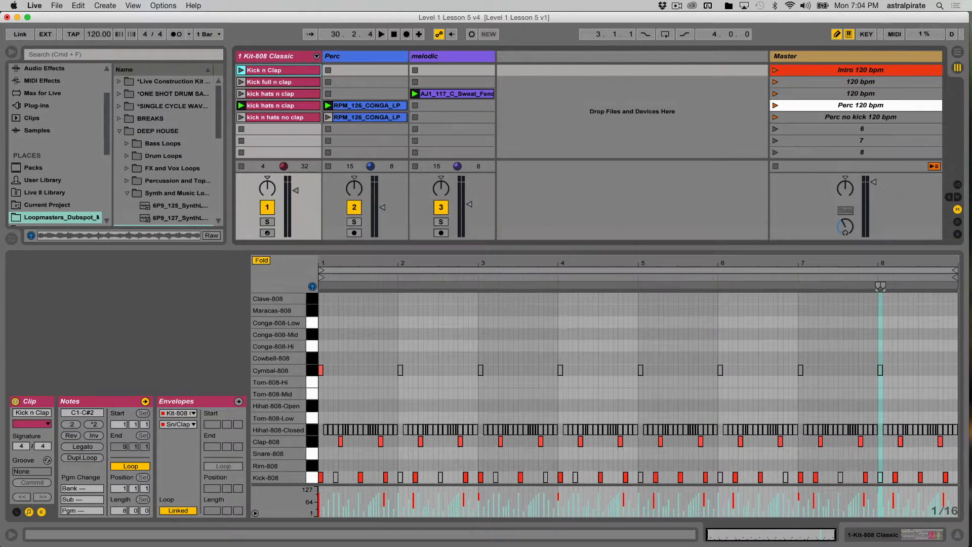
{"action": "left_click", "coordinate": [278, 82]}
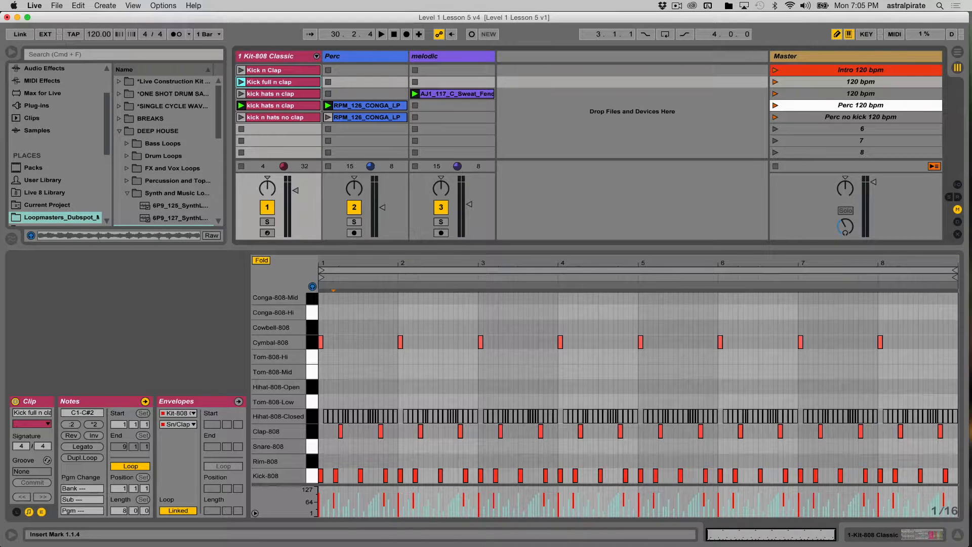
{"action": "left_click", "coordinate": [278, 93]}
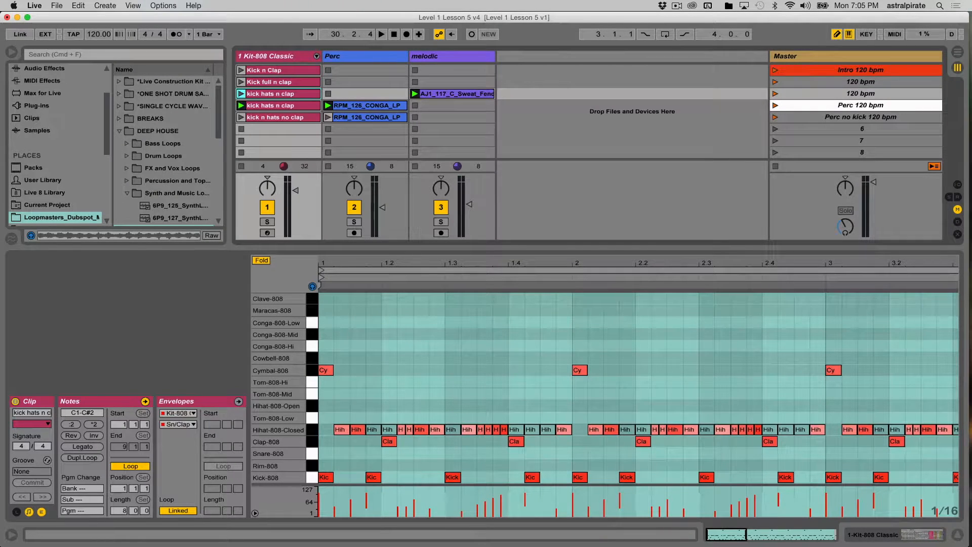
{"action": "left_click", "coordinate": [861, 82]}
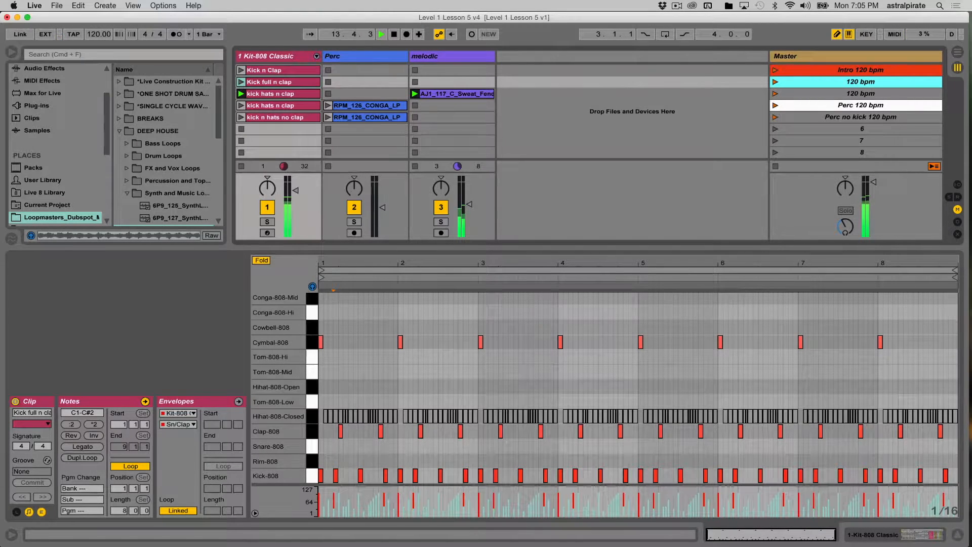
{"action": "key", "text": "space"}
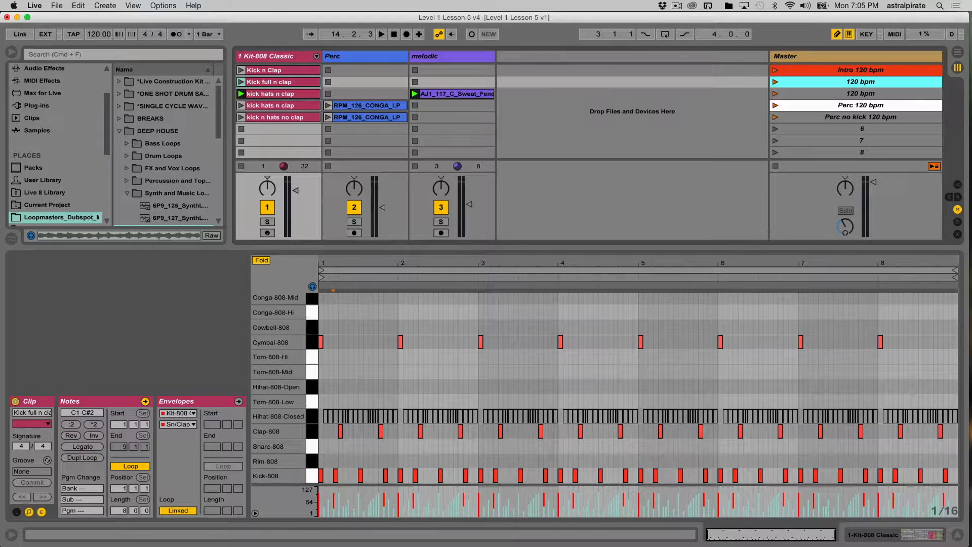
Duplicate the second scene, "Kick full n clap", and move the melodic Rhodes clip up one slot into the duplicated scene
{"action": "left_click", "coordinate": [282, 94]}
{"action": "left_click", "coordinate": [283, 82]}
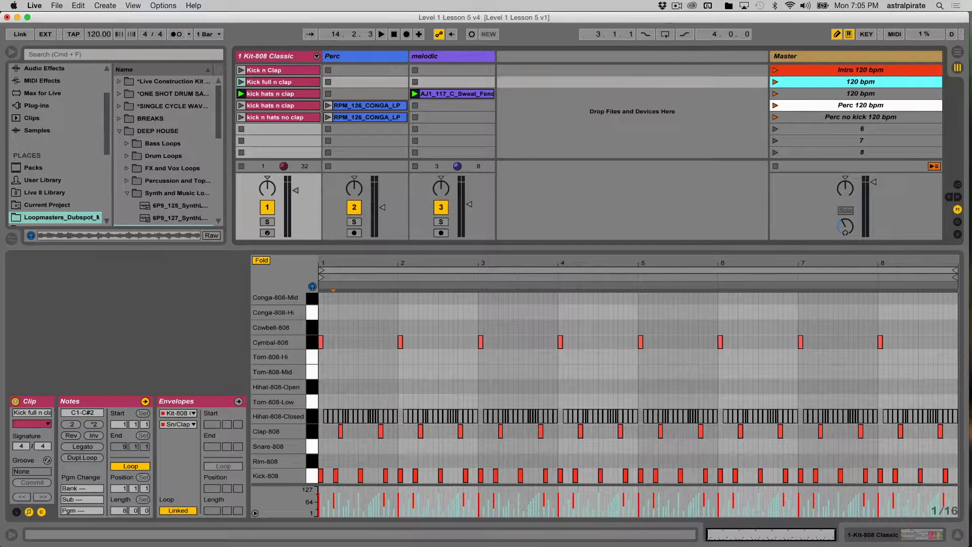
{"action": "key", "text": "super+d"}
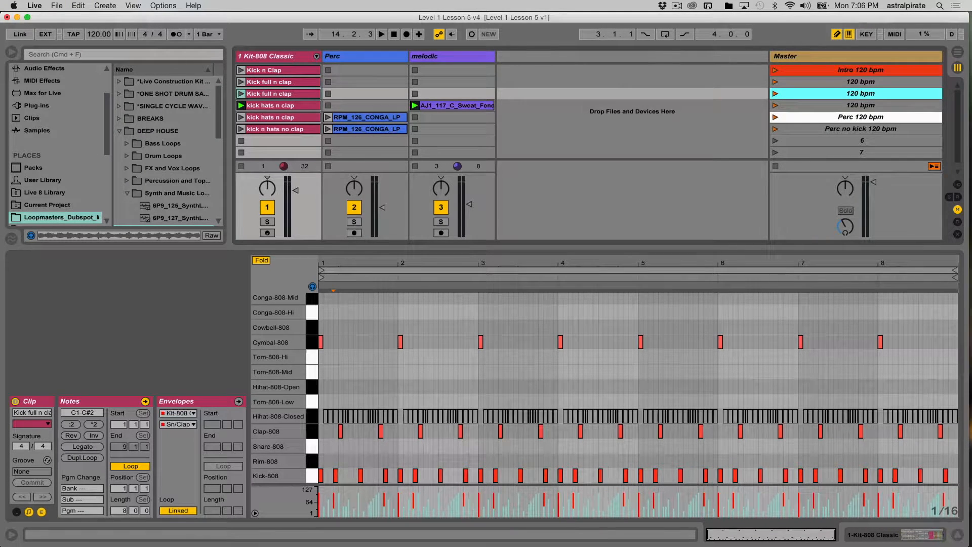
{"action": "left_click", "coordinate": [457, 105]}
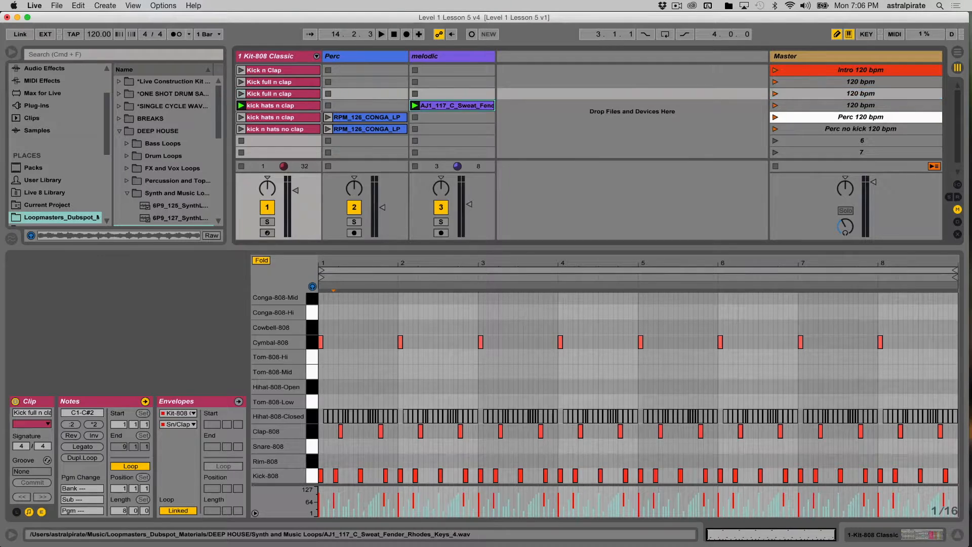
{"action": "left_click_drag", "start_coordinate": [457, 105], "coordinate": [457, 93]}
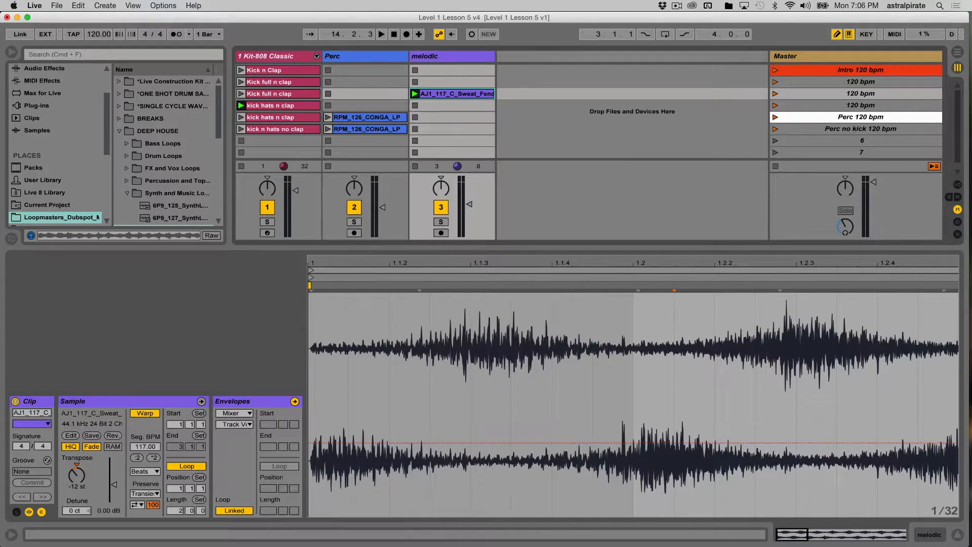
Colour the duplicated third scene yellow and rename it "Melodic 120 bpm"
{"action": "left_click", "coordinate": [860, 94]}
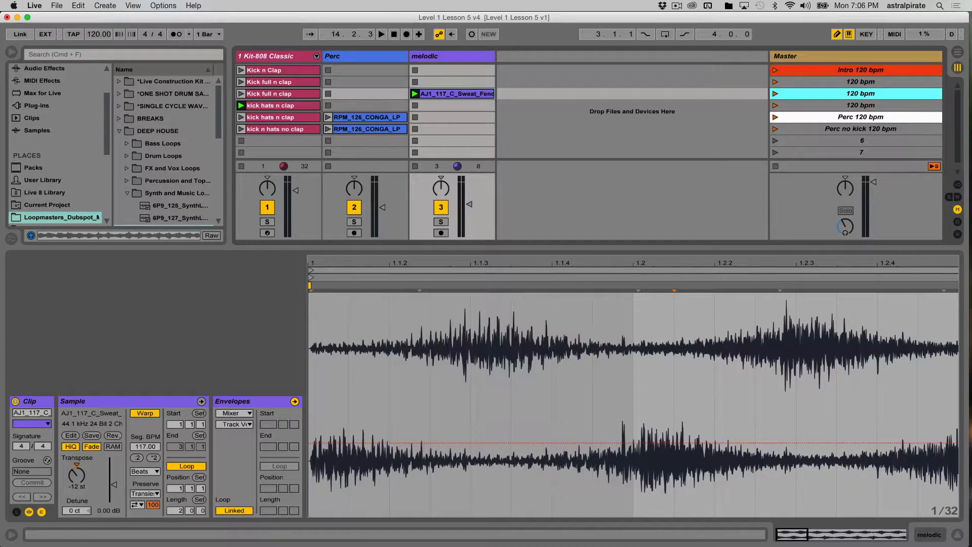
{"action": "right_click", "coordinate": [812, 93]}
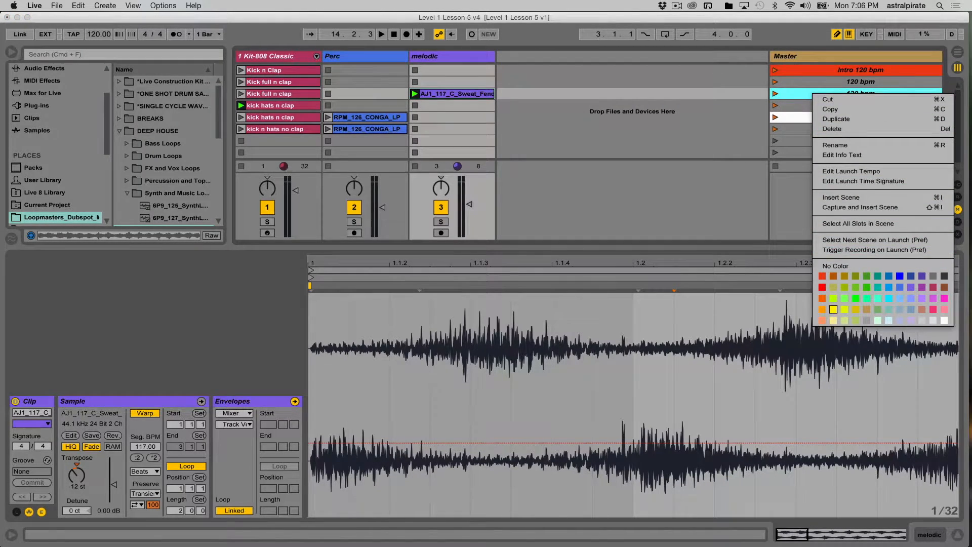
{"action": "left_click", "coordinate": [833, 310]}
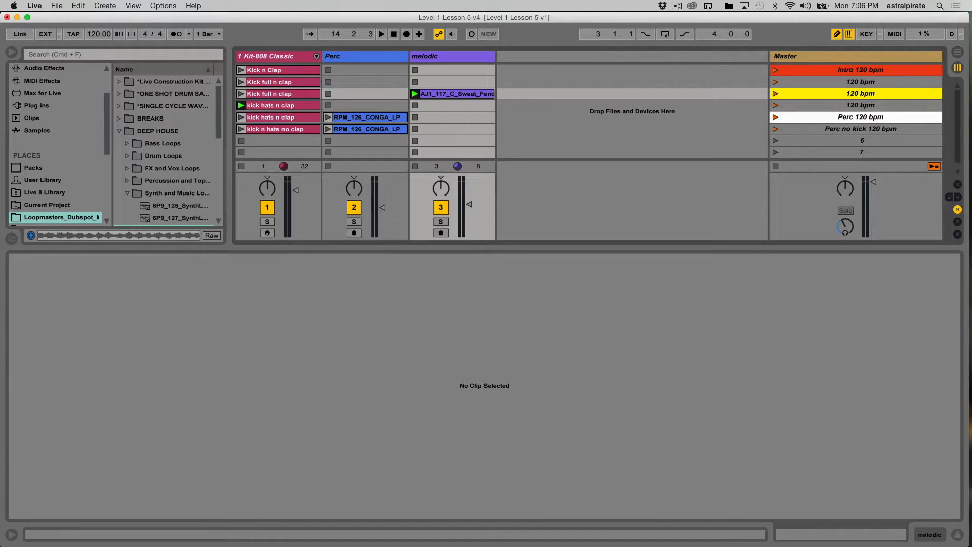
{"action": "key", "text": "super+r"}
{"action": "key", "text": "Left"}
{"action": "type", "text": "Melodic"}
Play the second scene followed by the "Melodic 120 bpm" scene, with the "Kick full n clap" clip's notes in view
{"action": "left_click", "coordinate": [860, 82]}
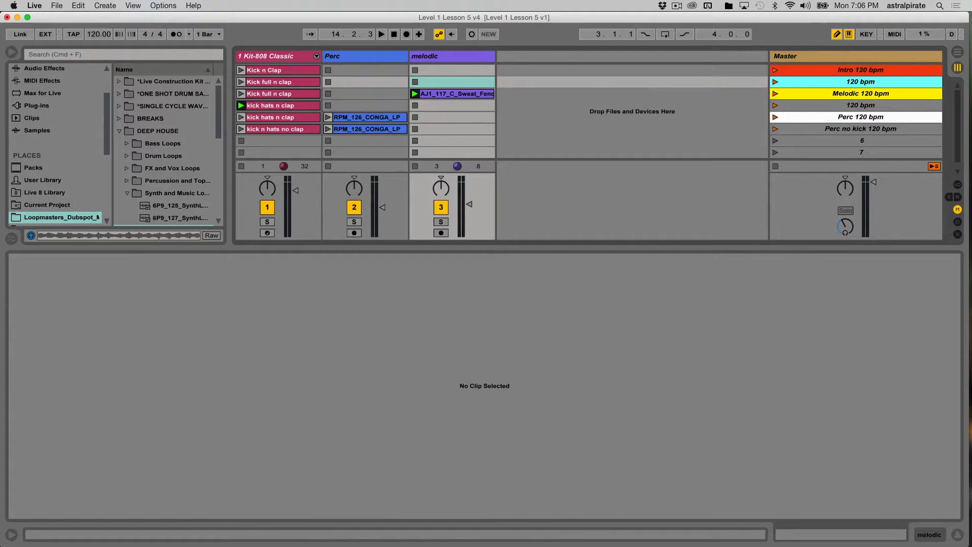
{"action": "key", "text": "Return"}
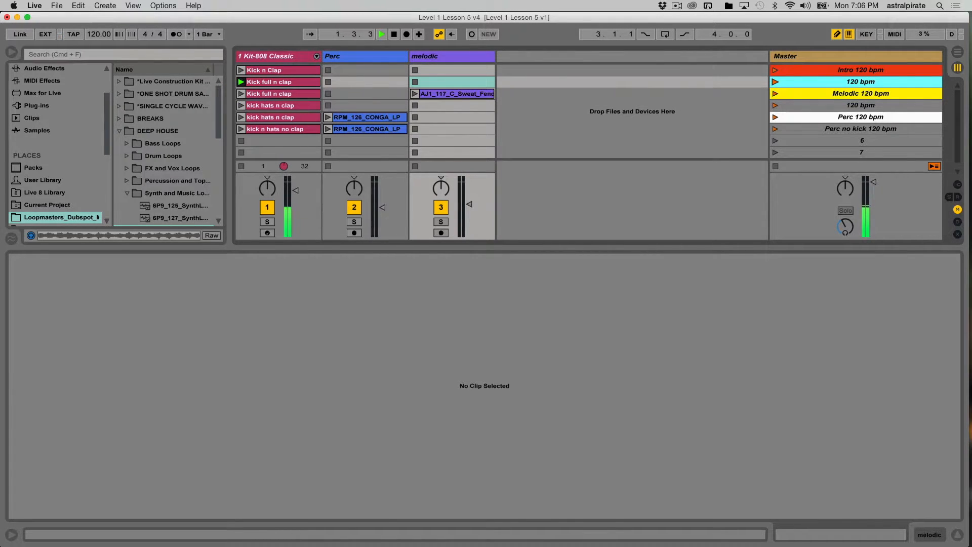
{"action": "left_click", "coordinate": [281, 82]}
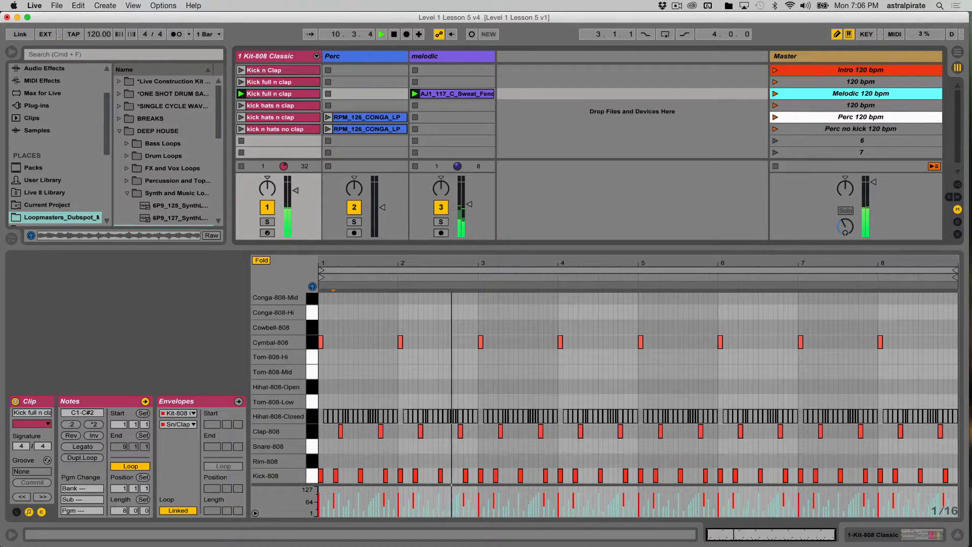
Duplicate the melodic Rhodes clip into the three scenes directly below "Melodic 120 bpm"
{"action": "left_click", "coordinate": [457, 93]}
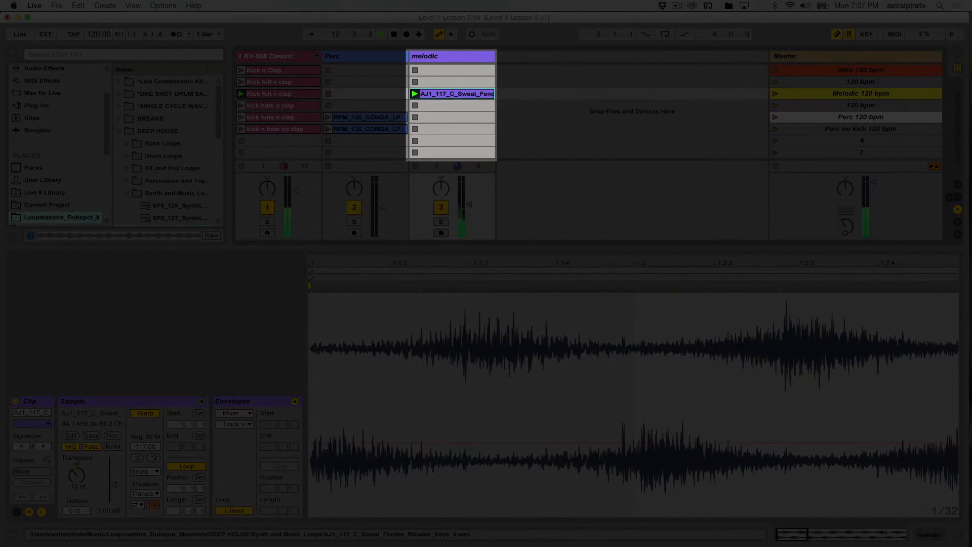
{"action": "key", "text": "super+d"}
{"action": "key", "text": "super+d"}
{"action": "key", "text": "super+d"}
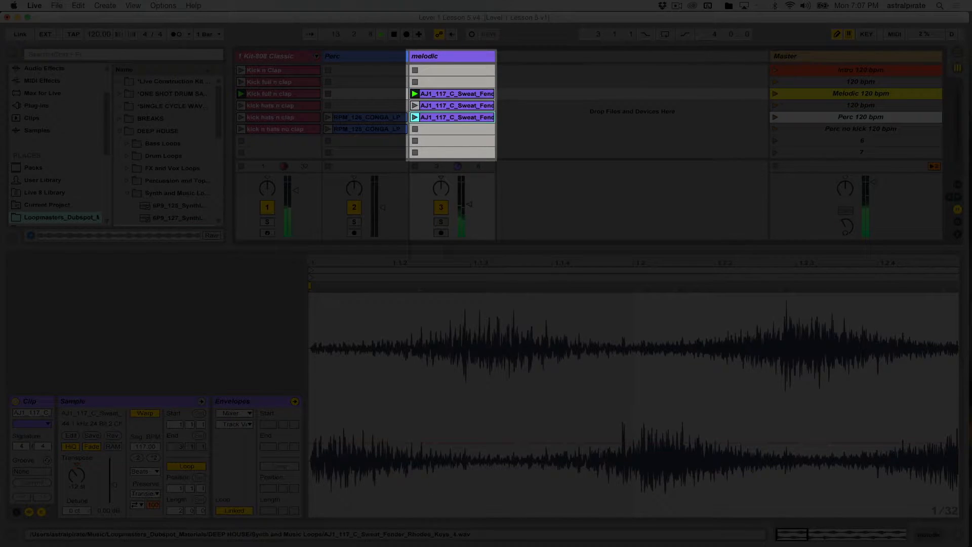
Audition the scene sequence from "Melodic 120 bpm" down to "Perc 120 bpm" and stop playback
{"action": "left_click", "coordinate": [861, 94]}
{"action": "left_click", "coordinate": [861, 105]}
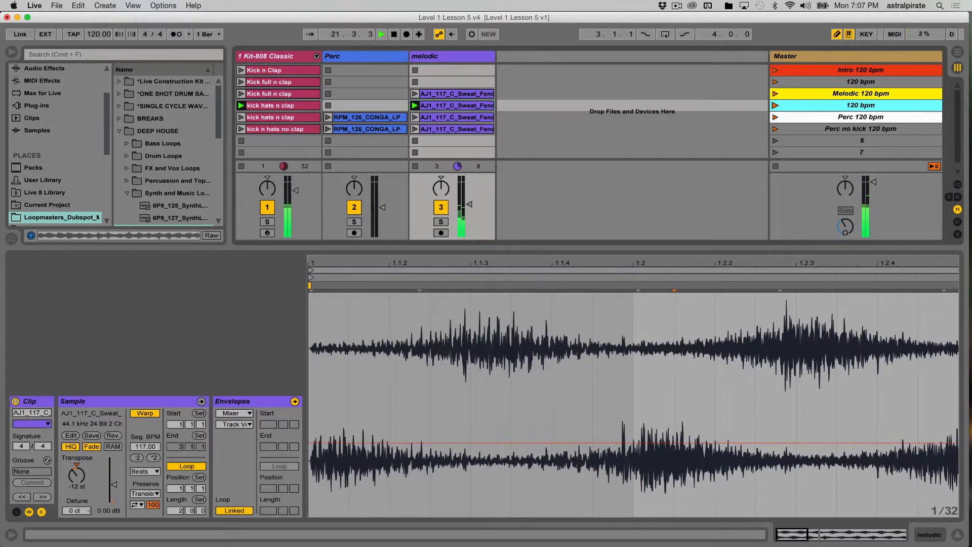
{"action": "key", "text": "Down"}
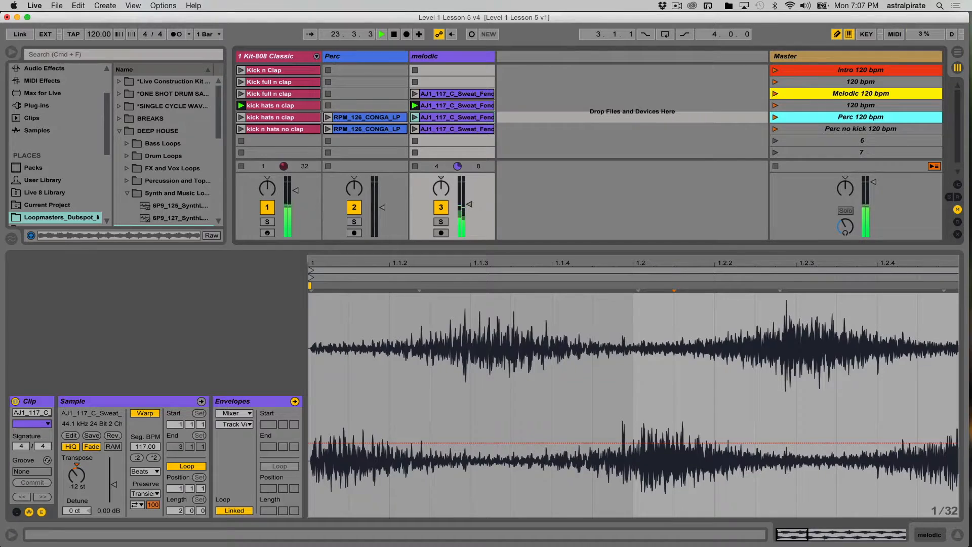
{"action": "key", "text": "Return"}
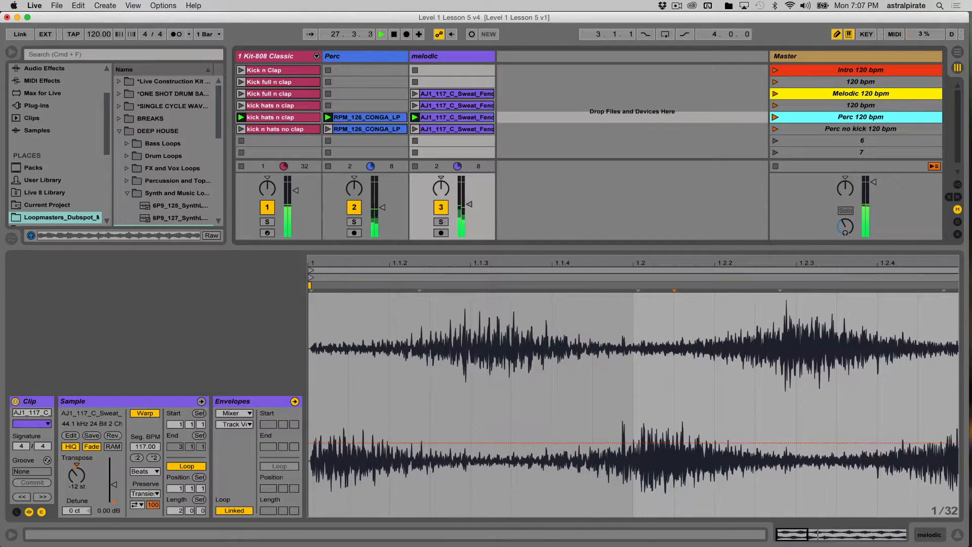
{"action": "key", "text": "space"}
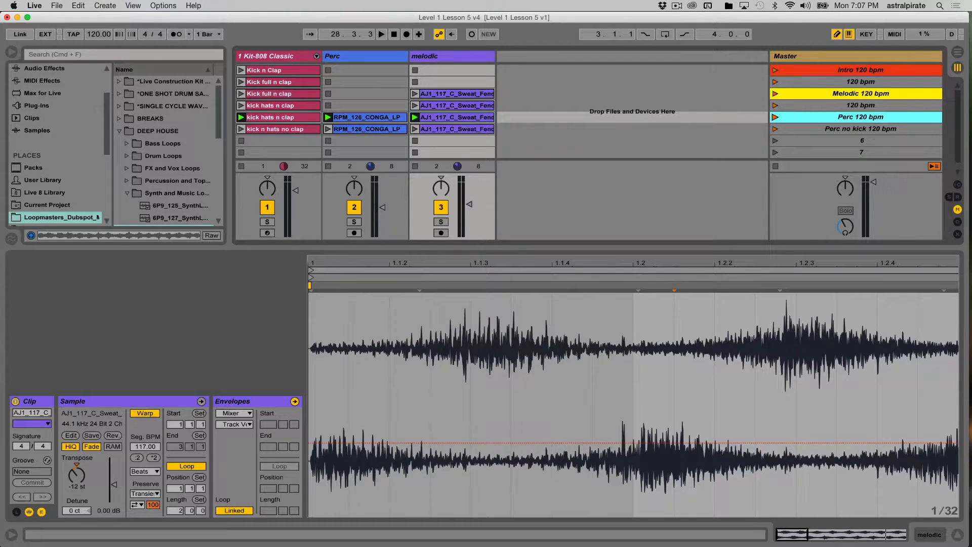
With the second scene playing, add Kick-808 notes on the first, third and fourth sixteenths of 8.4 in its "Kick full n clap" clip
{"action": "left_click", "coordinate": [861, 93]}
{"action": "key", "text": "Up"}
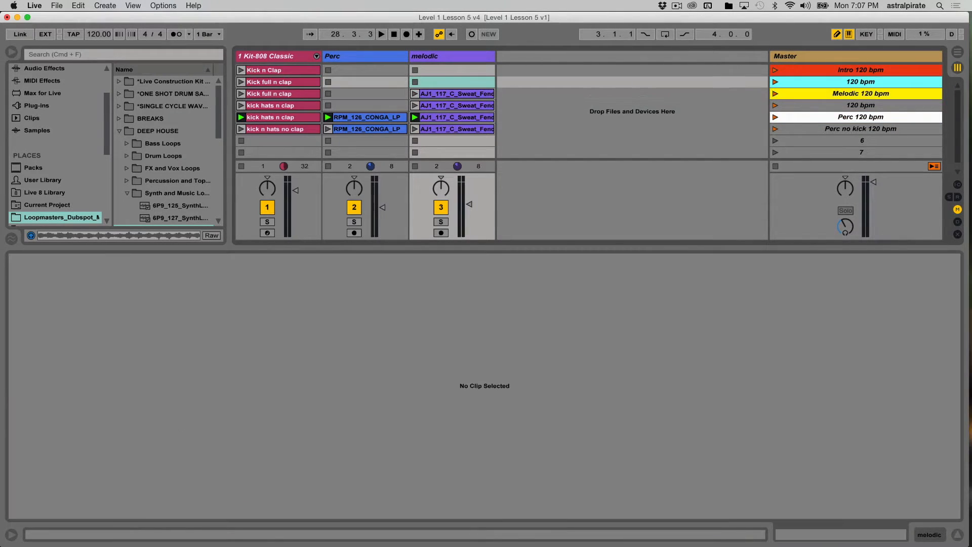
{"action": "key", "text": "Return"}
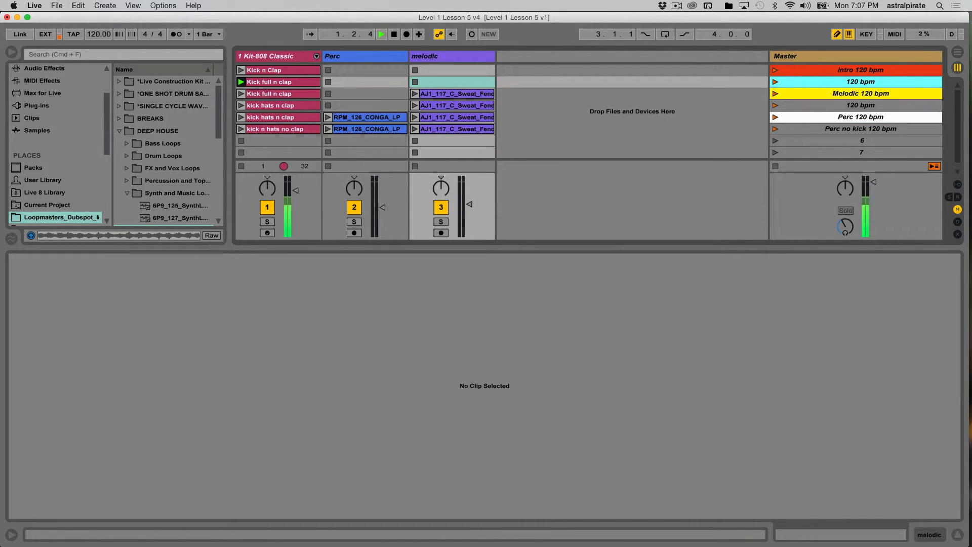
{"action": "left_click", "coordinate": [278, 82]}
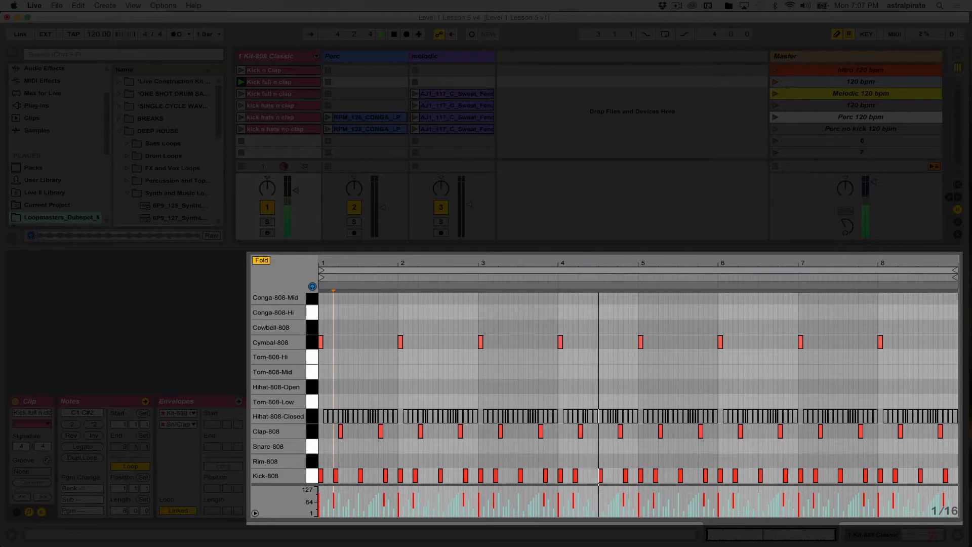
{"action": "left_click_drag", "start_coordinate": [916, 263], "coordinate": [824, 310]}
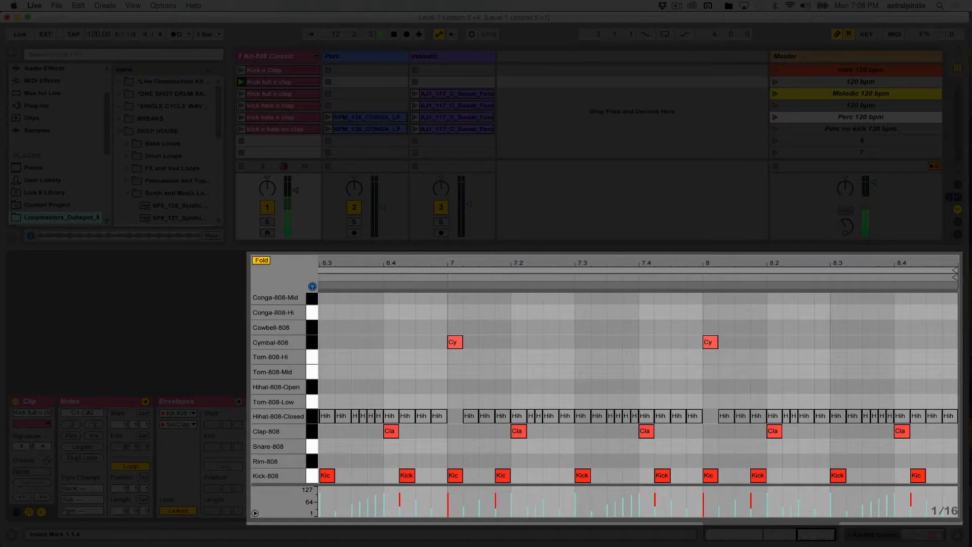
{"action": "left_click", "coordinate": [902, 475]}
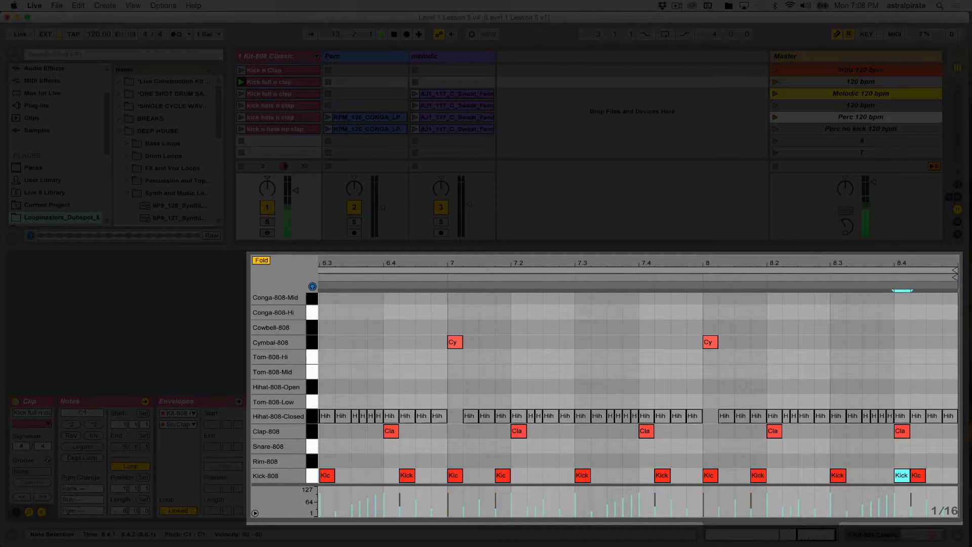
{"action": "left_click", "coordinate": [935, 475]}
{"action": "left_click", "coordinate": [950, 476]}
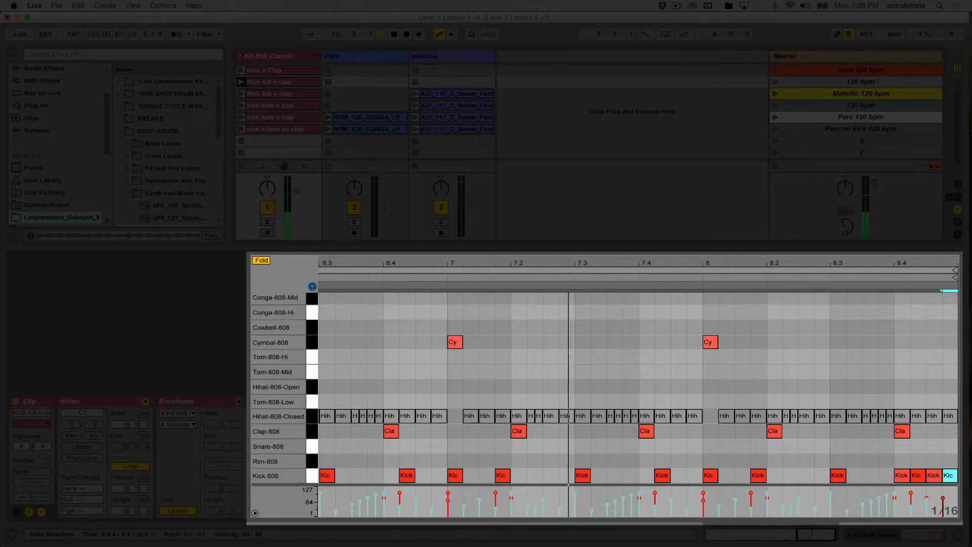
Deactivate the Clap-808 note at 8.4 and draw a rising velocity ramp across the four kicks in that beat
{"action": "left_click_drag", "start_coordinate": [916, 263], "coordinate": [830, 317]}
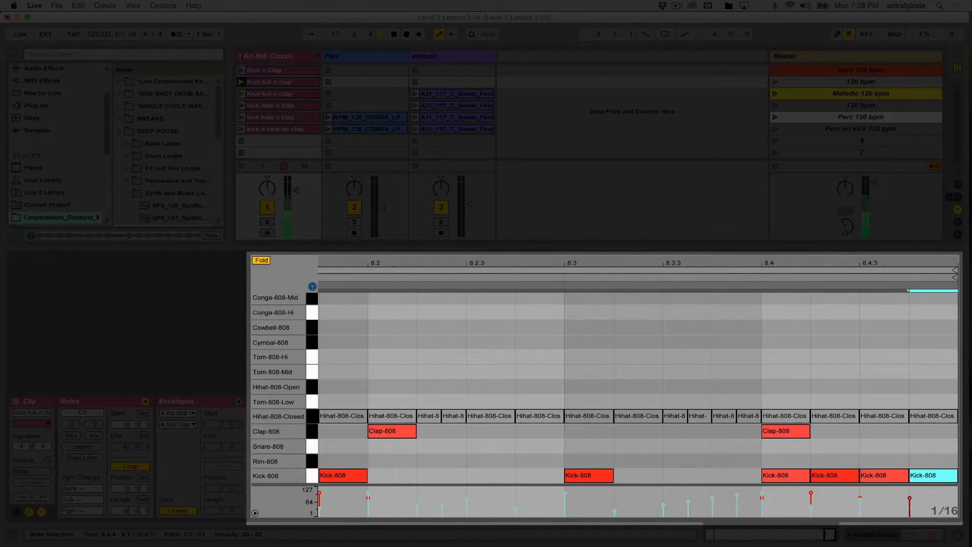
{"action": "left_click", "coordinate": [786, 431]}
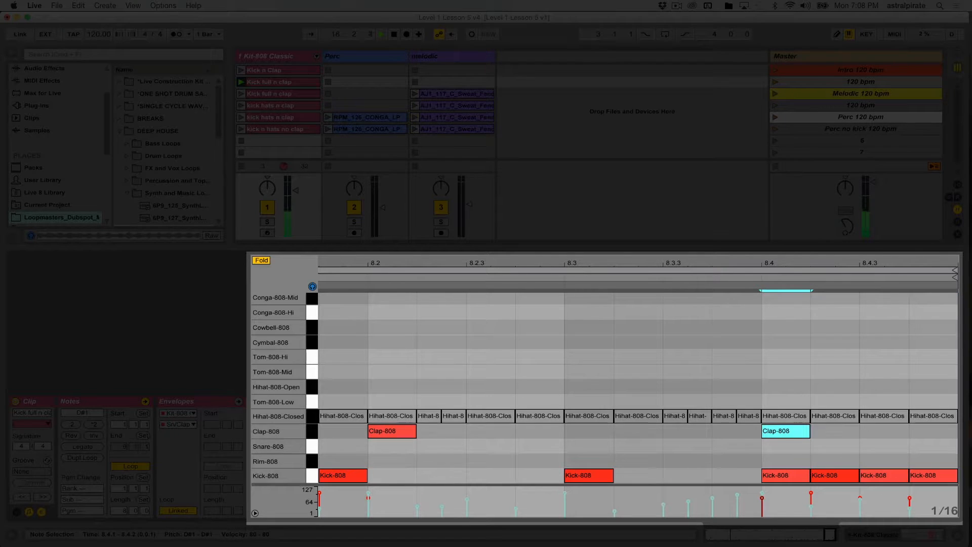
{"action": "key", "text": "0"}
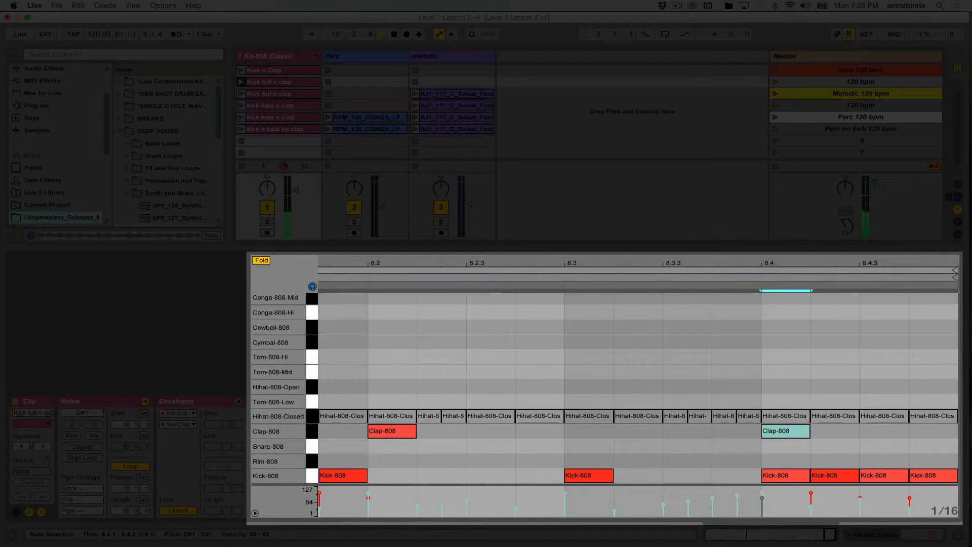
{"action": "left_click_drag", "start_coordinate": [783, 454], "coordinate": [932, 474]}
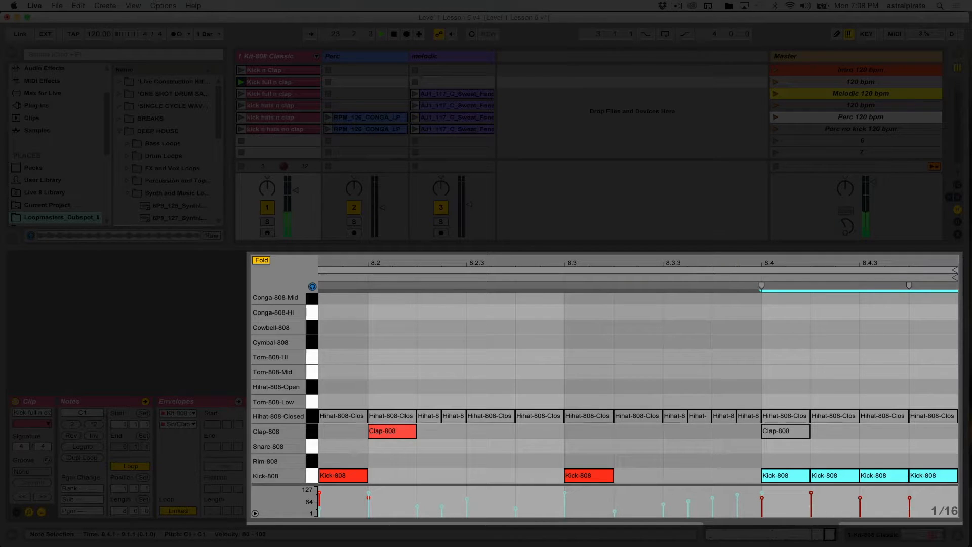
{"action": "left_click_drag", "start_coordinate": [763, 510], "coordinate": [916, 493]}
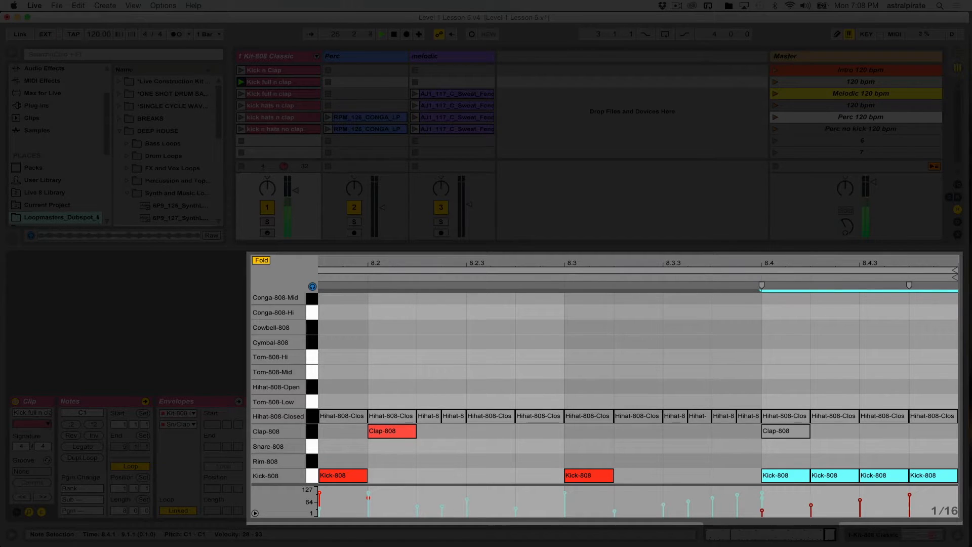
Listen through the "Melodic 120 bpm" scene and launch the "kick hats n clap" scene below it
{"action": "key", "text": "minus"}
{"action": "key", "text": "minus"}
{"action": "key", "text": "minus"}
{"action": "key", "text": "minus"}
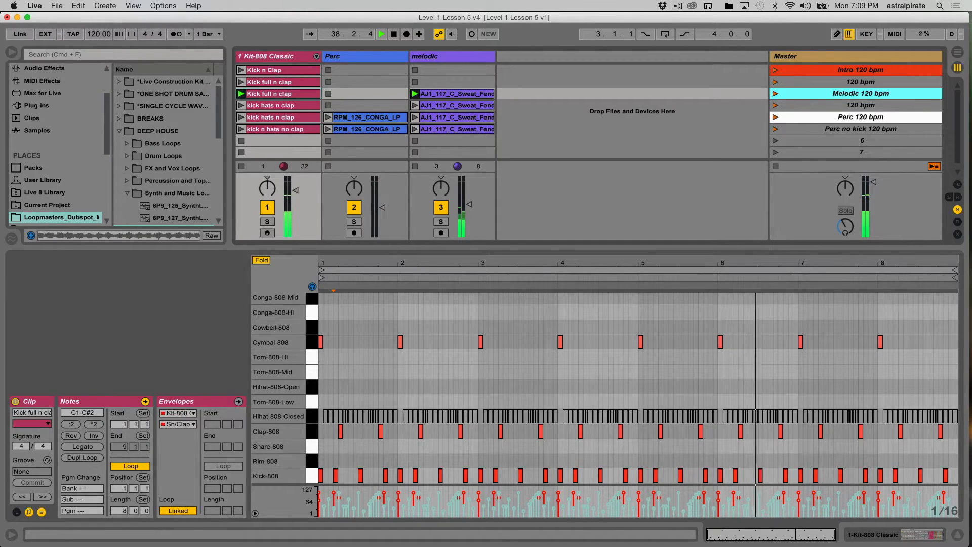
{"action": "key", "text": "Down"}
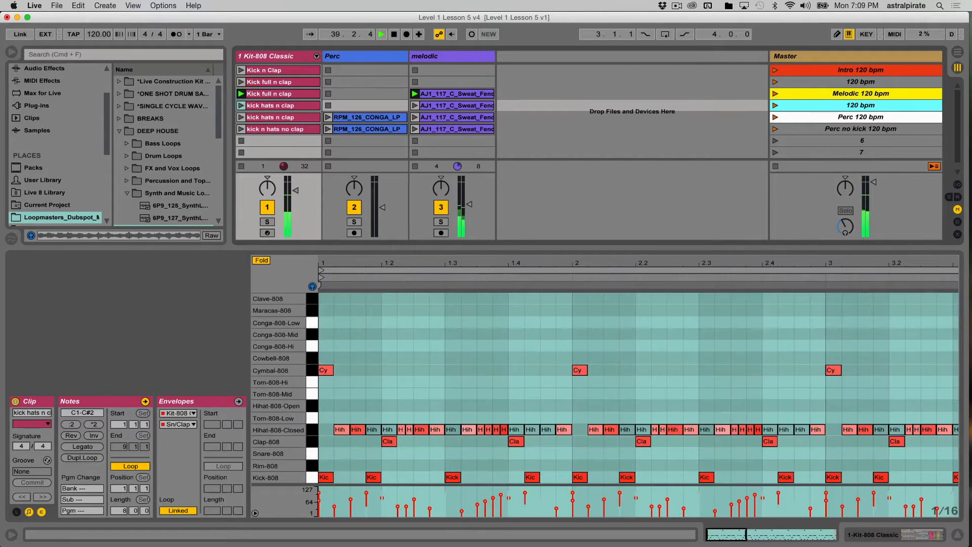
{"action": "key", "text": "Return"}
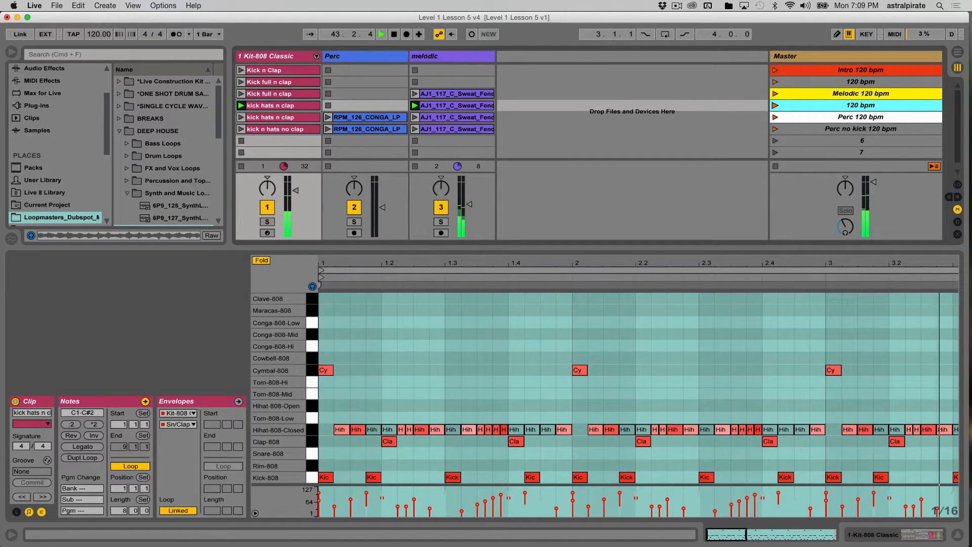
Stop playback and set the transpose of the melodic clip in the "Perc 120 bpm" scene to 0 st
{"action": "key", "text": "space"}
{"action": "key", "text": "Down"}
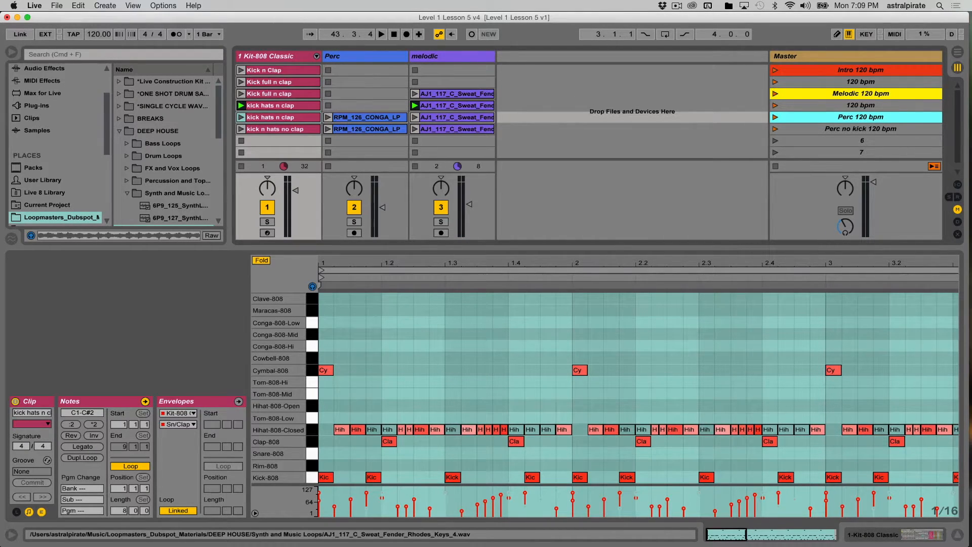
{"action": "left_click", "coordinate": [456, 118]}
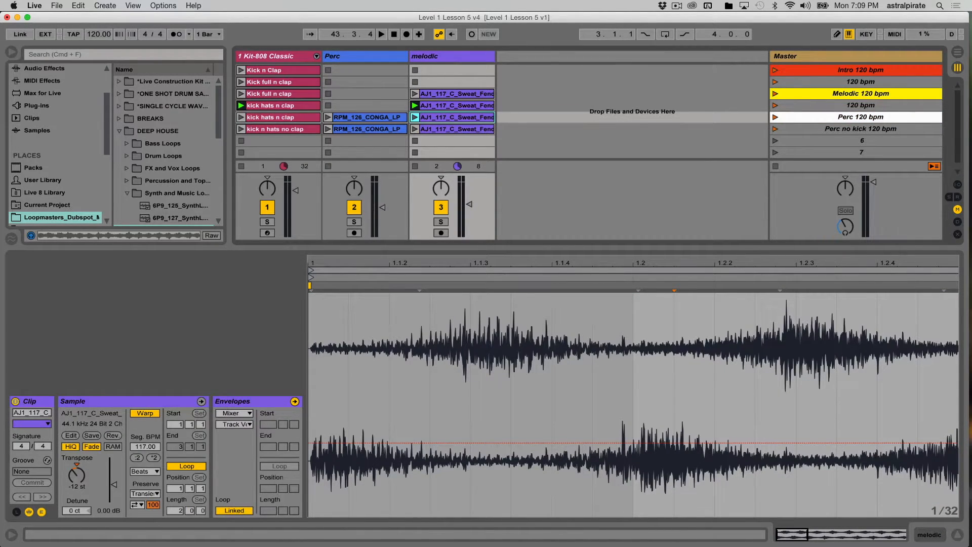
{"action": "left_click", "coordinate": [76, 475]}
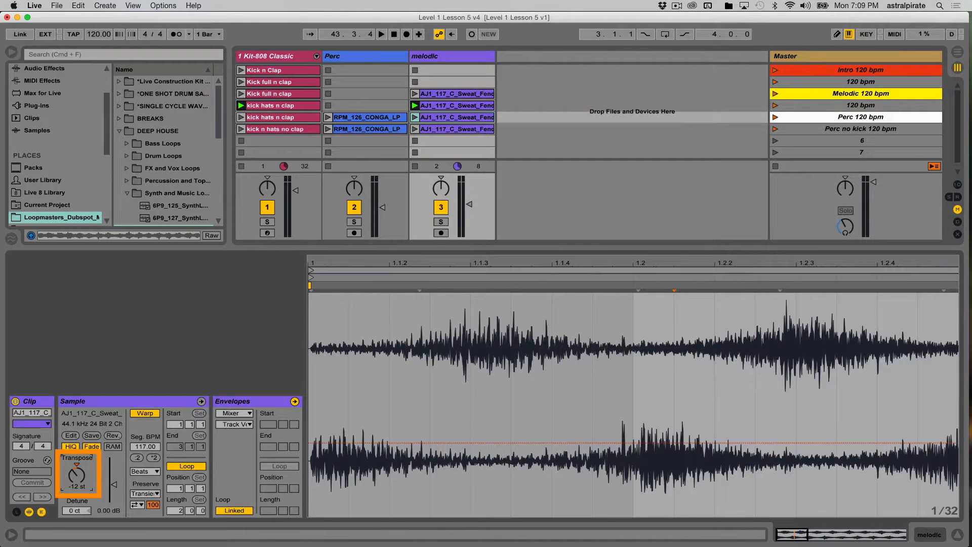
{"action": "left_click_drag", "start_coordinate": [76, 475], "coordinate": [76, 460]}
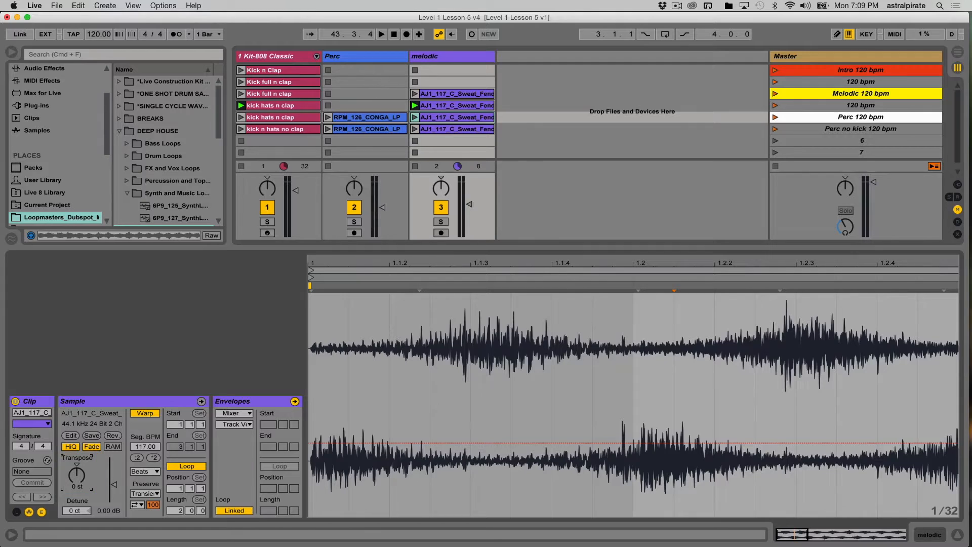
Audition the "kick hats n clap" scene above "Perc 120 bpm" followed by "Perc 120 bpm", and stop playback
{"action": "left_click", "coordinate": [861, 106]}
{"action": "key", "text": "Return"}
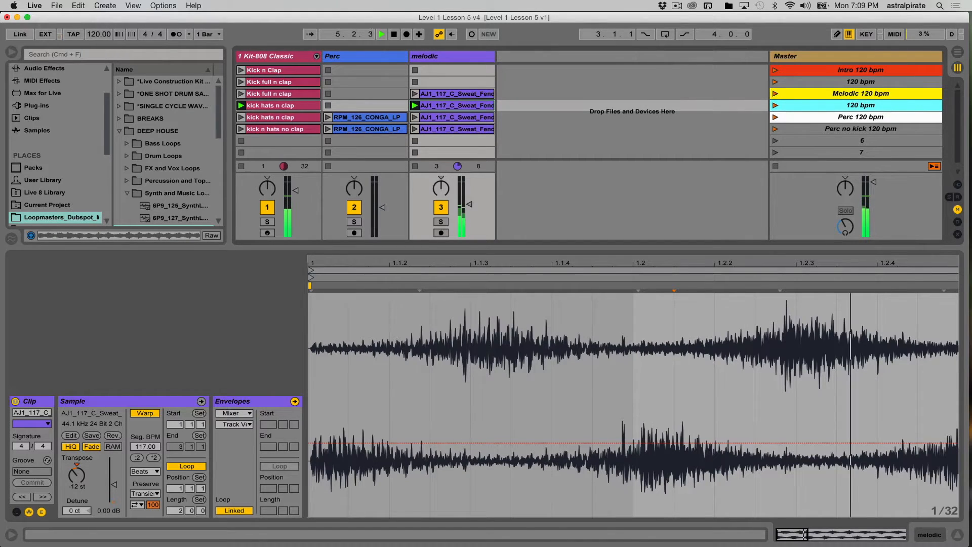
{"action": "key", "text": "Down"}
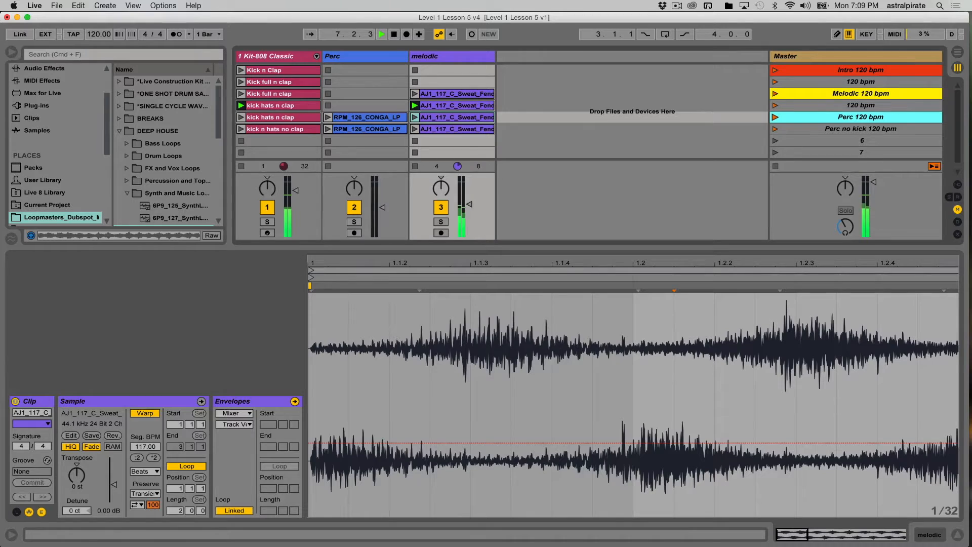
{"action": "key", "text": "Return"}
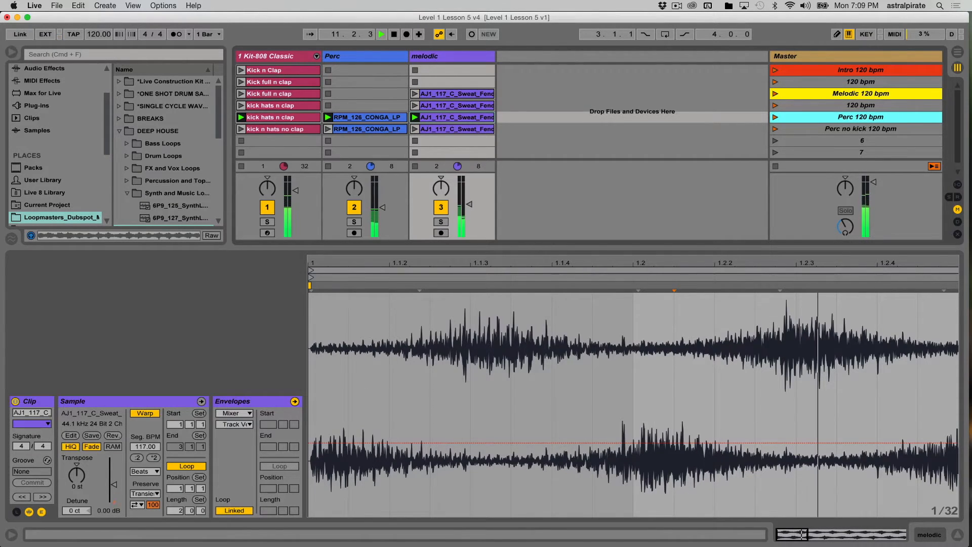
{"action": "key", "text": "space"}
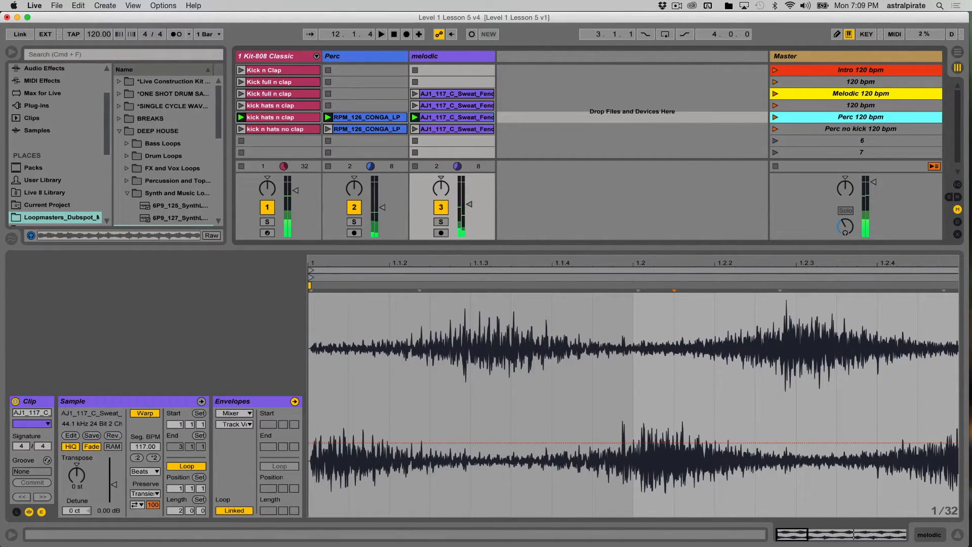
Set the transpose of the "Perc 120 bpm" scene's melodic clip back to -12 st
{"action": "left_click", "coordinate": [456, 117]}
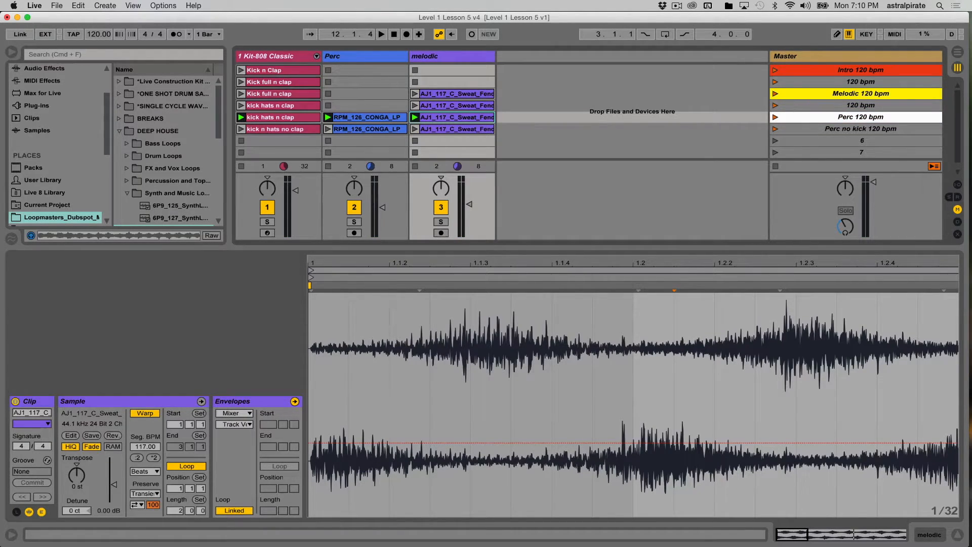
{"action": "left_click_drag", "start_coordinate": [77, 474], "coordinate": [77, 501]}
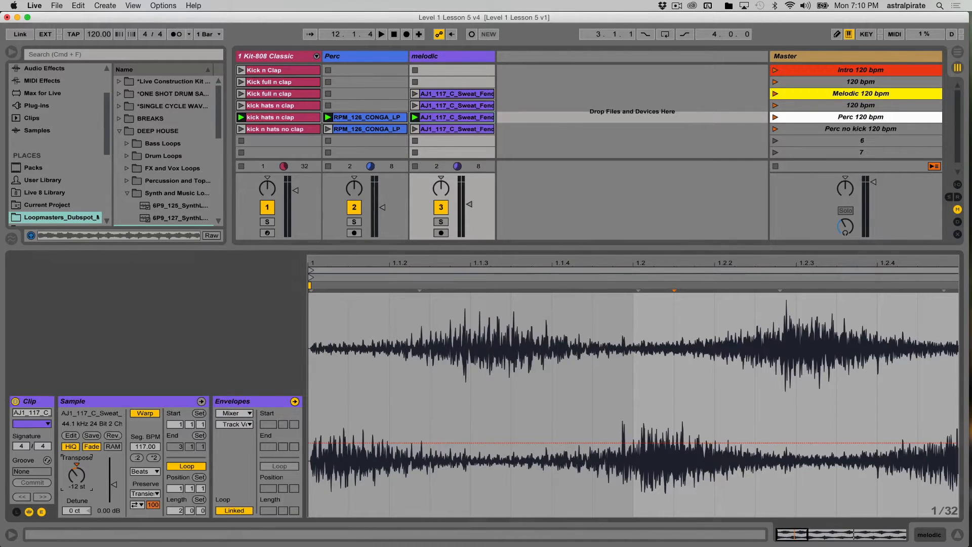
Duplicate the melodic track and rename the copy "melodic octave up"
{"action": "left_click", "coordinate": [446, 56]}
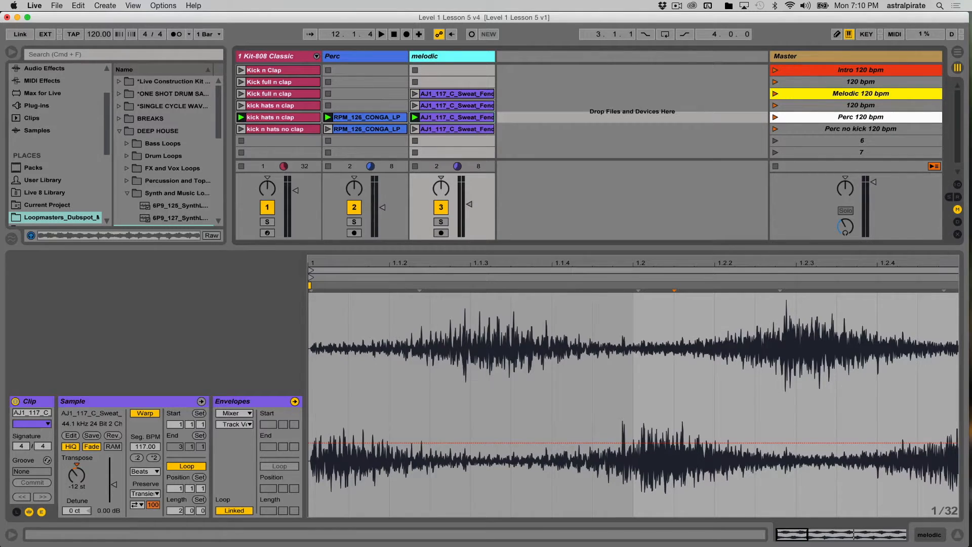
{"action": "left_click", "coordinate": [447, 55]}
{"action": "key", "text": "super+d"}
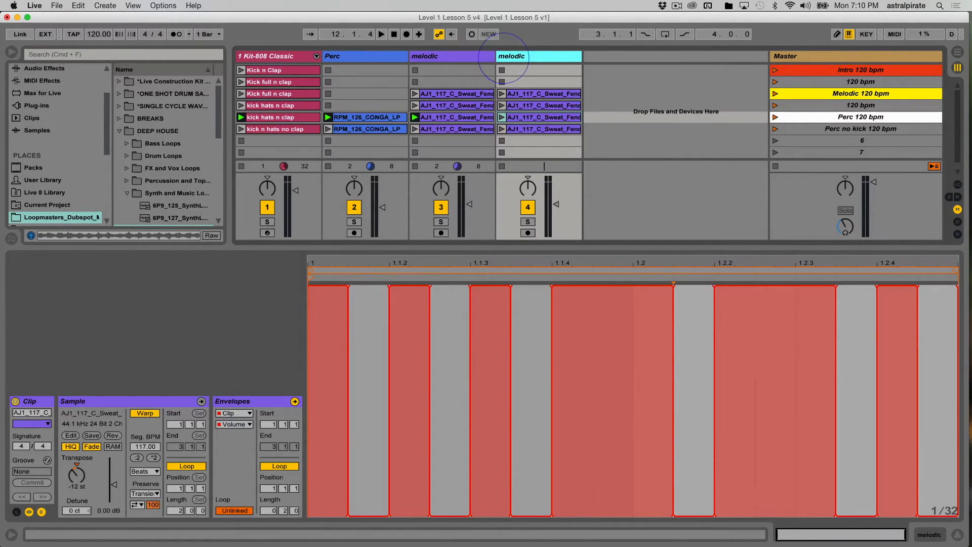
{"action": "key", "text": "super+r"}
{"action": "type", "text": "octave up"}
{"action": "key", "text": "Return"}
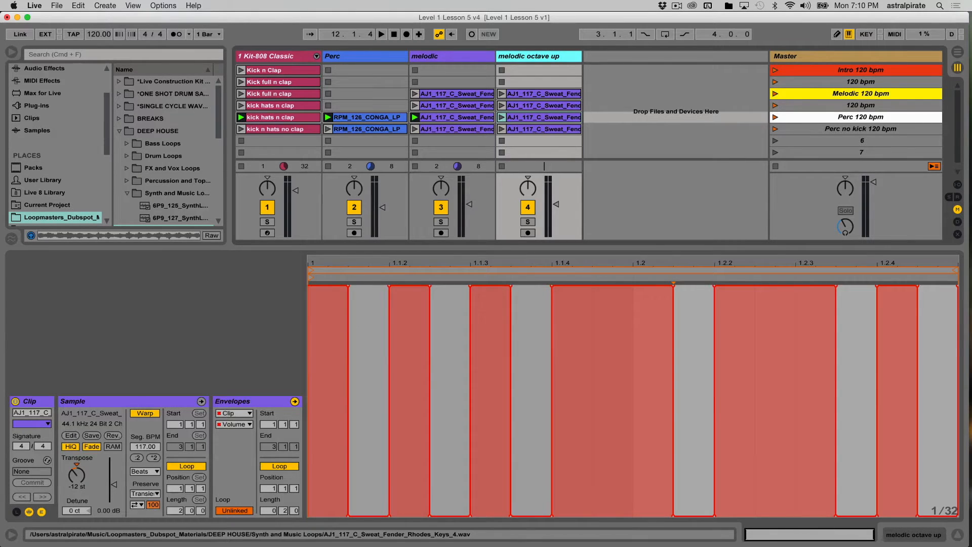
Delete the "melodic octave up" clips from the "Melodic 120 bpm" scene and the scene directly below it
{"action": "left_click", "coordinate": [544, 94]}
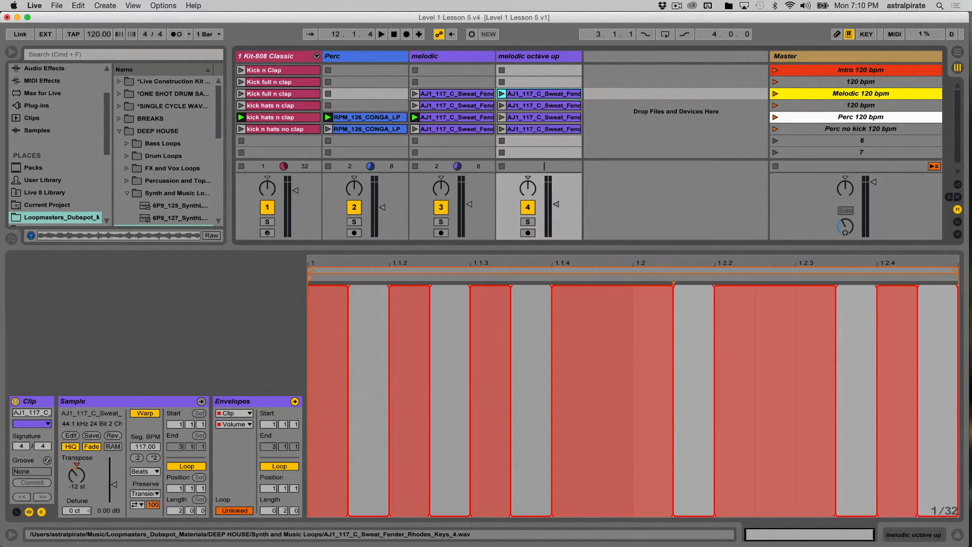
{"action": "key", "text": "Delete"}
{"action": "key", "text": "Down"}
{"action": "key", "text": "Delete"}
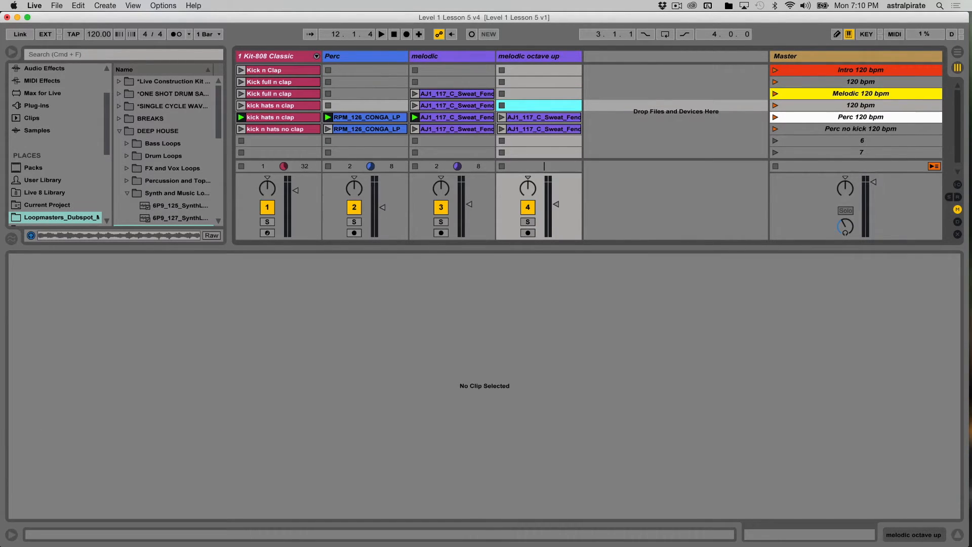
Set the transpose of both remaining "melodic octave up" clips to 0 st and compare one with its original melodic clip
{"action": "key", "text": "Down"}
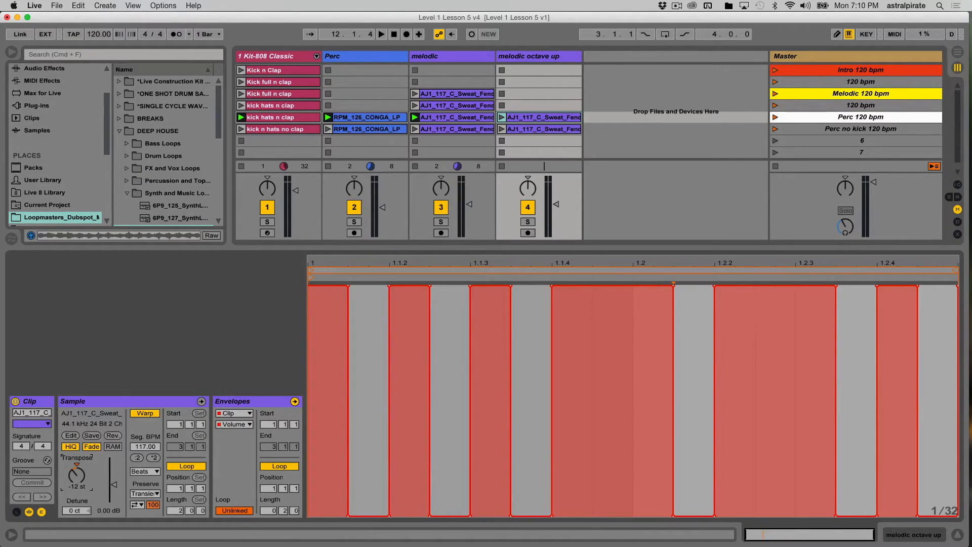
{"action": "key", "text": "Delete"}
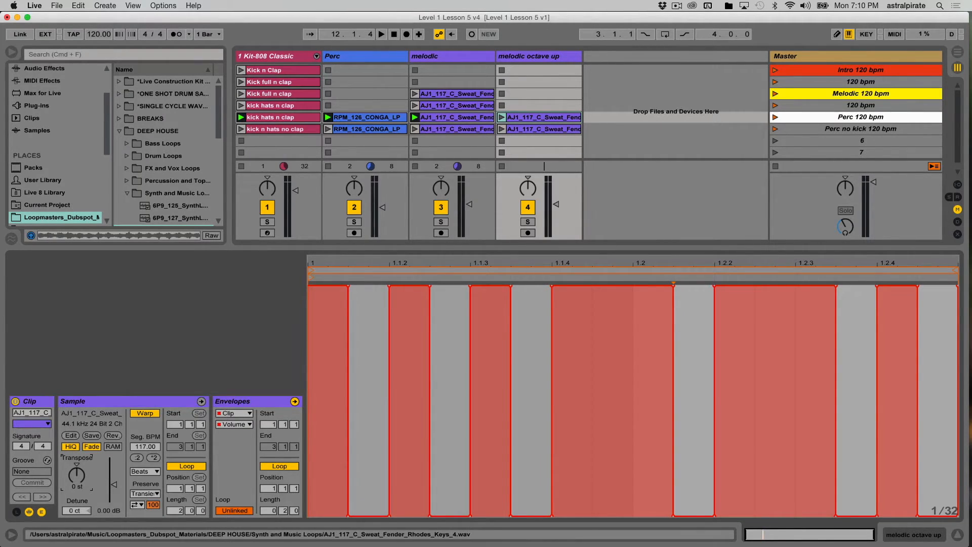
{"action": "key", "text": "super+z"}
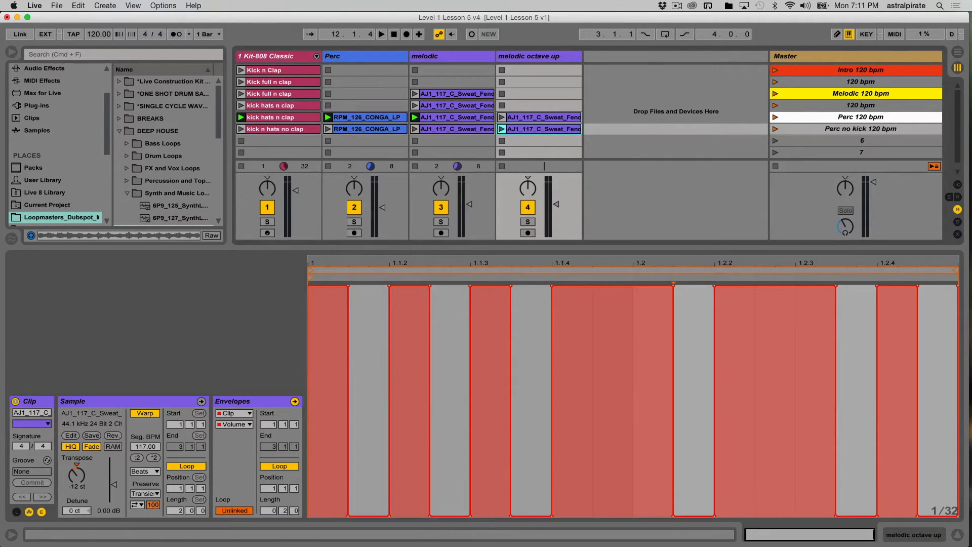
{"action": "left_click", "coordinate": [76, 475]}
{"action": "key", "text": "Delete"}
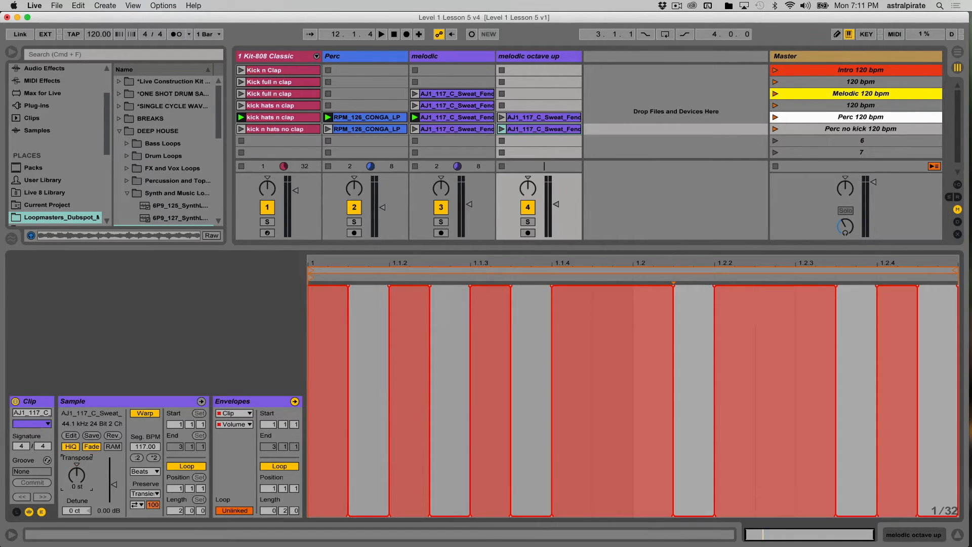
{"action": "left_click", "coordinate": [543, 117]}
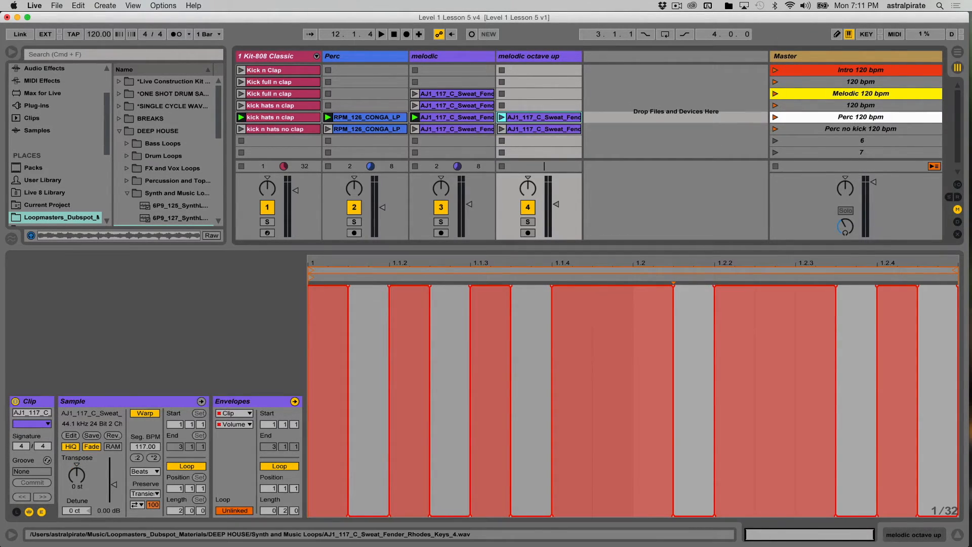
{"action": "left_click", "coordinate": [457, 117]}
{"action": "left_click", "coordinate": [543, 118]}
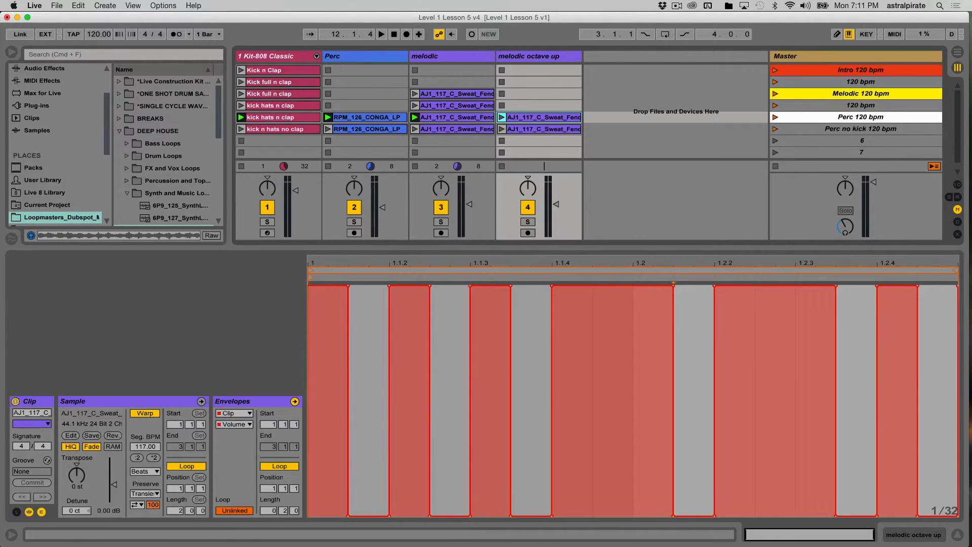
Play the scene above "Perc 120 bpm" and launch "Perc 120 bpm" to hear the octave-up layer enter
{"action": "left_click", "coordinate": [860, 105]}
{"action": "key", "text": "Return"}
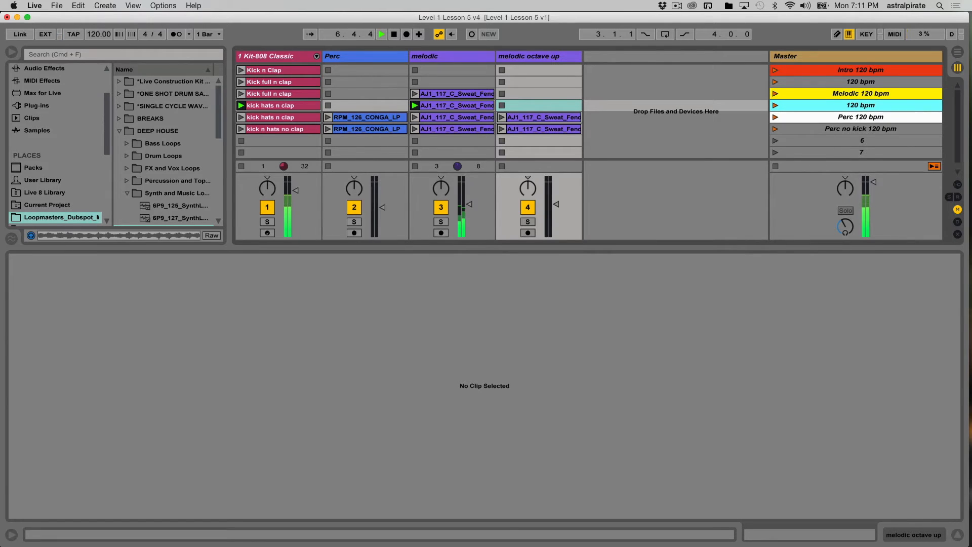
{"action": "key", "text": "Down"}
{"action": "key", "text": "Return"}
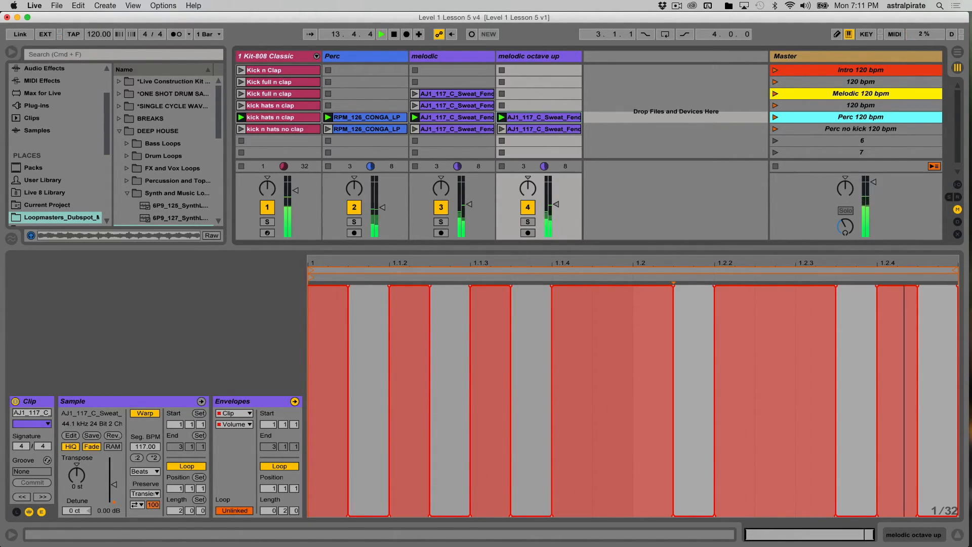
Deactivate the original melodic clip in the "Perc no kick 120 bpm" scene, audition that scene, and stop playback
{"action": "left_click", "coordinate": [456, 129]}
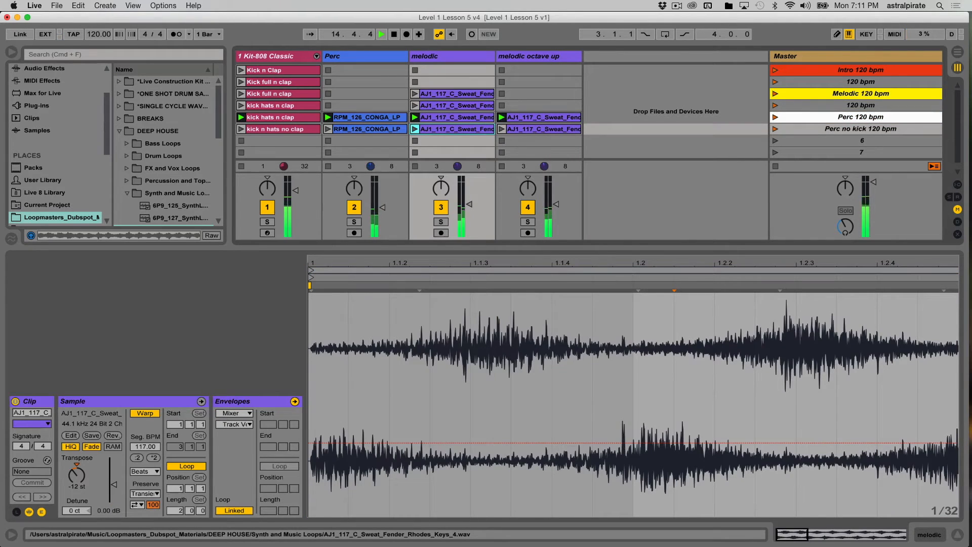
{"action": "key", "text": "0"}
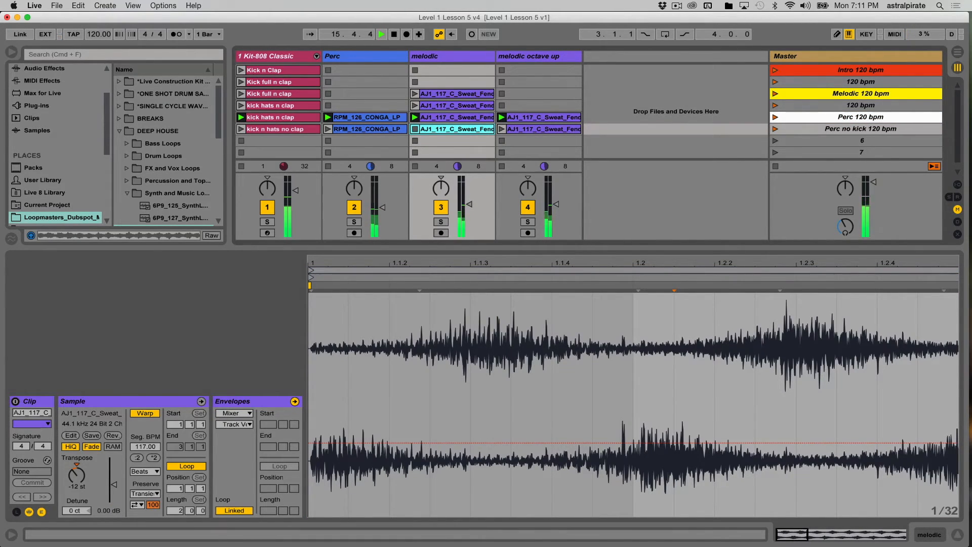
{"action": "left_click", "coordinate": [830, 129]}
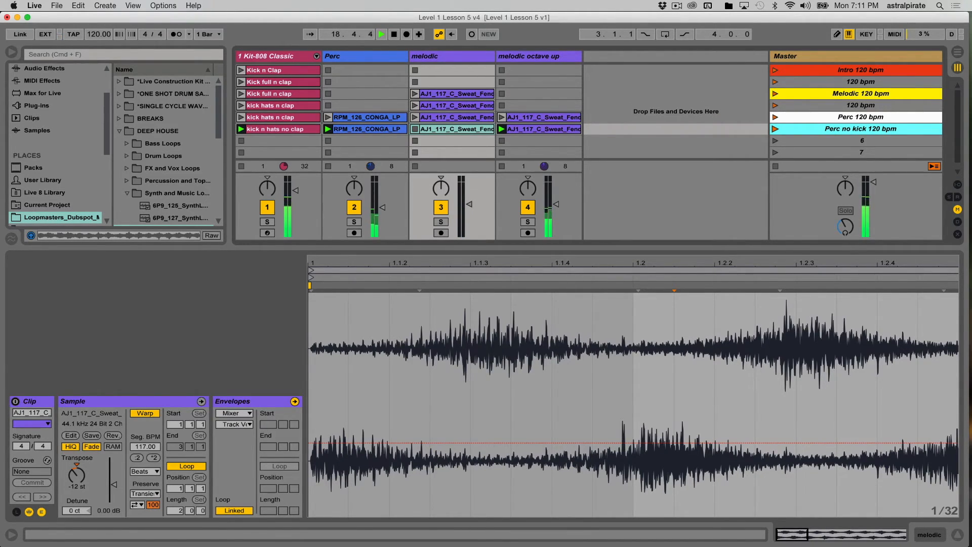
{"action": "key", "text": "space"}
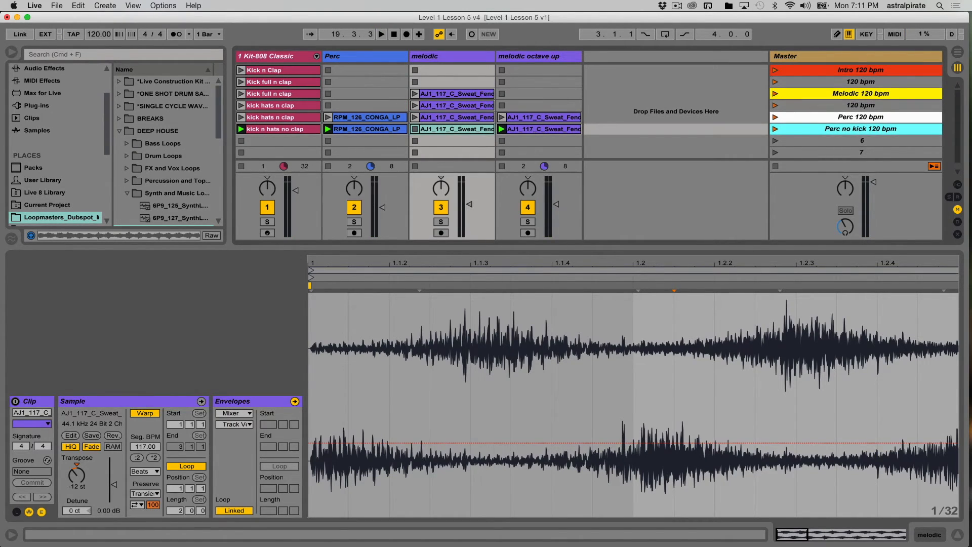
Review the melodic track's clip slots scene by scene and look briefly at the Arrangement View before returning to the Session View
{"action": "left_click", "coordinate": [455, 70]}
{"action": "key", "text": "Down"}
{"action": "key", "text": "Down"}
{"action": "key", "text": "Down"}
{"action": "key", "text": "Down"}
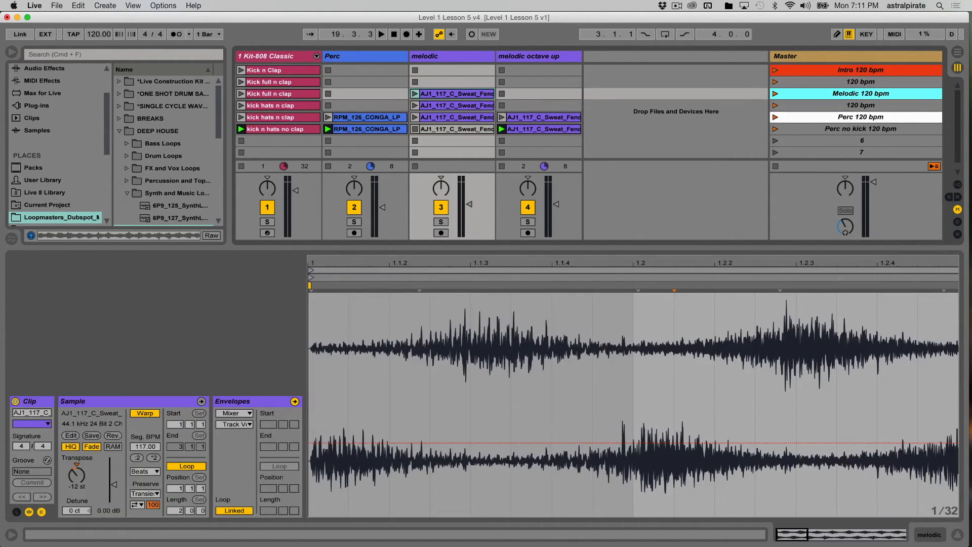
{"action": "key", "text": "Down"}
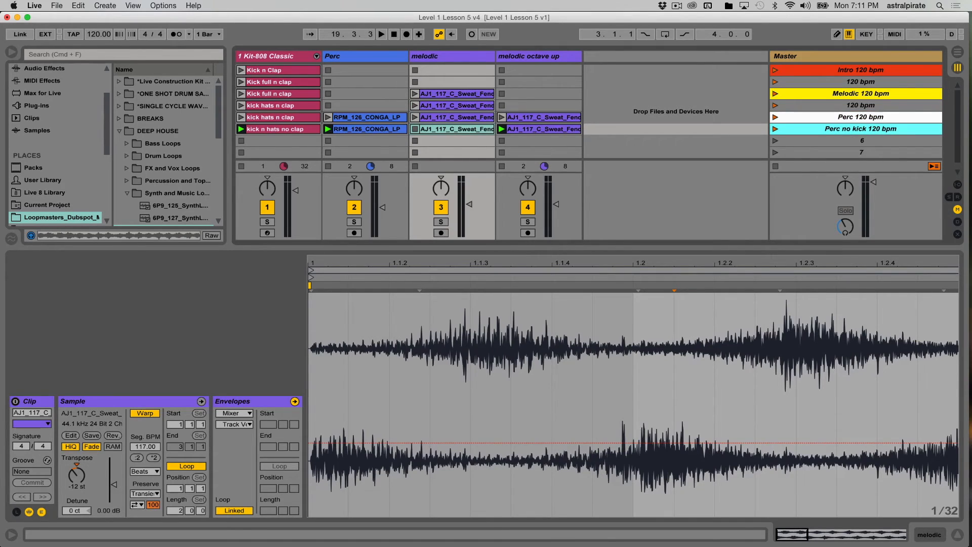
{"action": "left_click", "coordinate": [455, 70]}
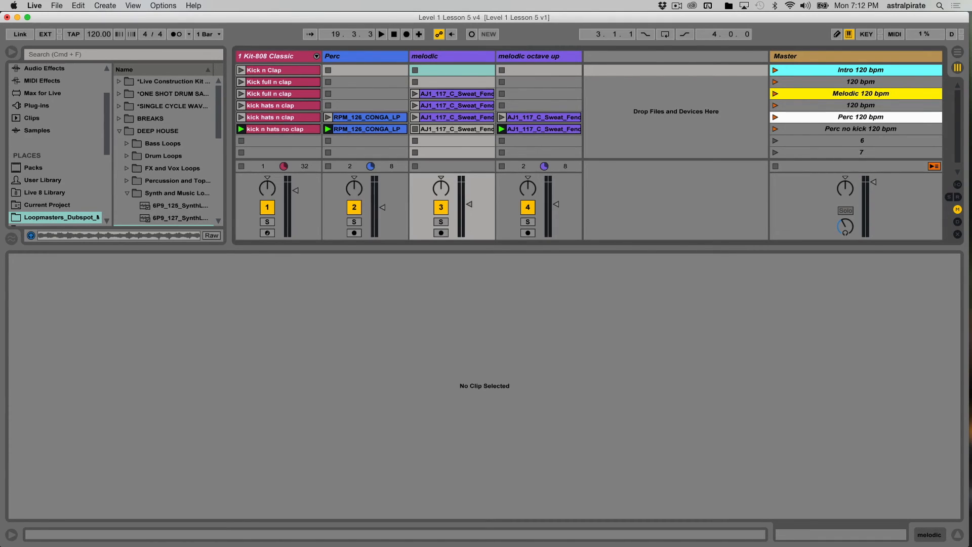
{"action": "key", "text": "Tab"}
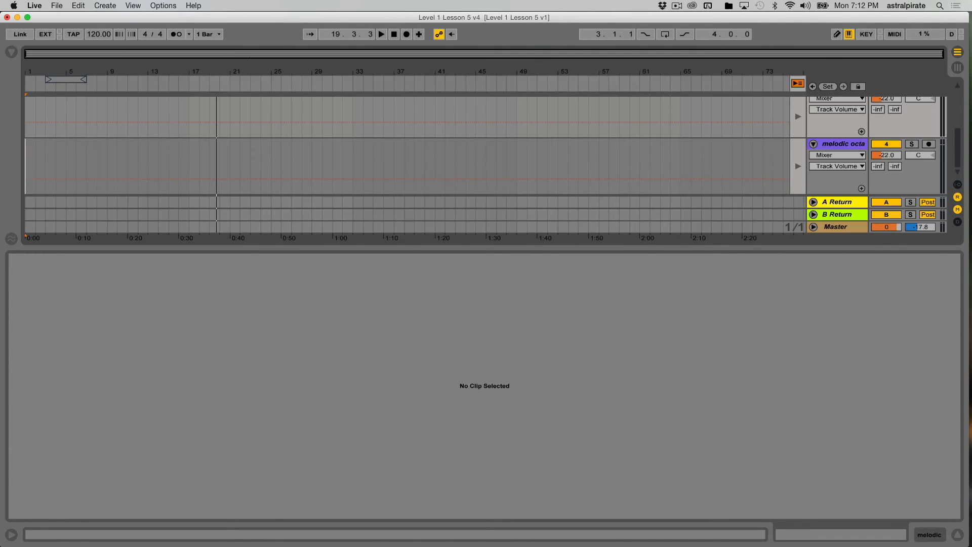
{"action": "key", "text": "Tab"}
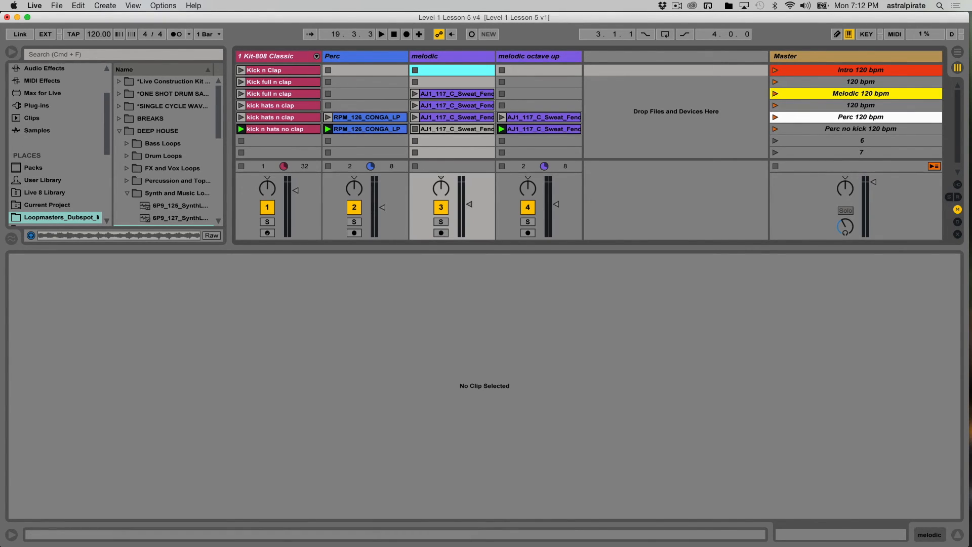
Audition the "Melodic 120 bpm" clips layered with the last octave-up clip and the first conga loop, dropping out the melodic track before stopping playback
{"action": "key", "text": "Return"}
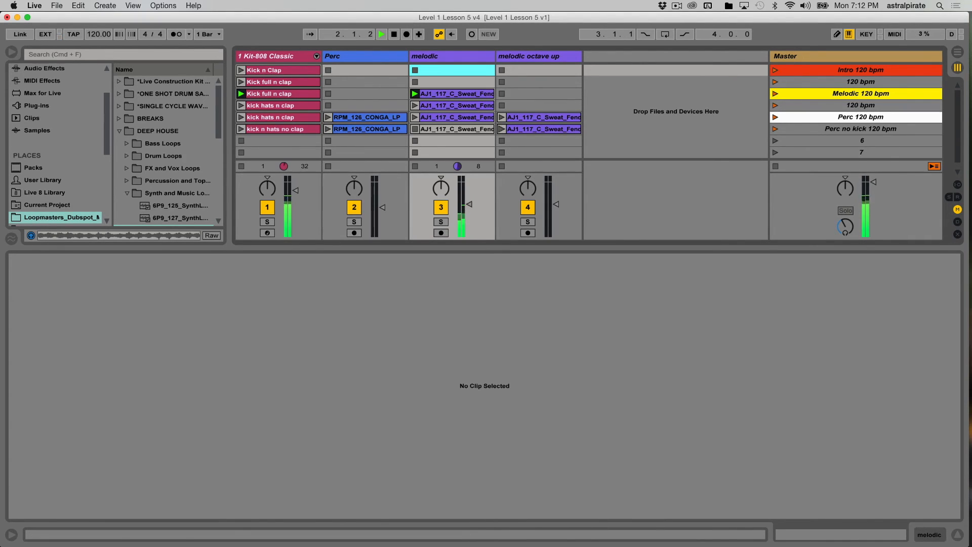
{"action": "left_click", "coordinate": [501, 129]}
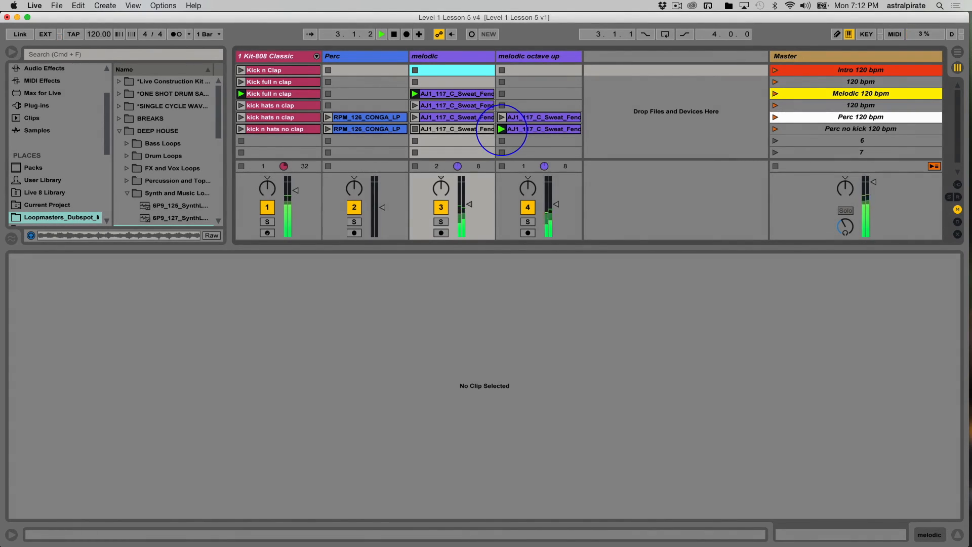
{"action": "left_click", "coordinate": [329, 117]}
{"action": "left_click", "coordinate": [412, 142]}
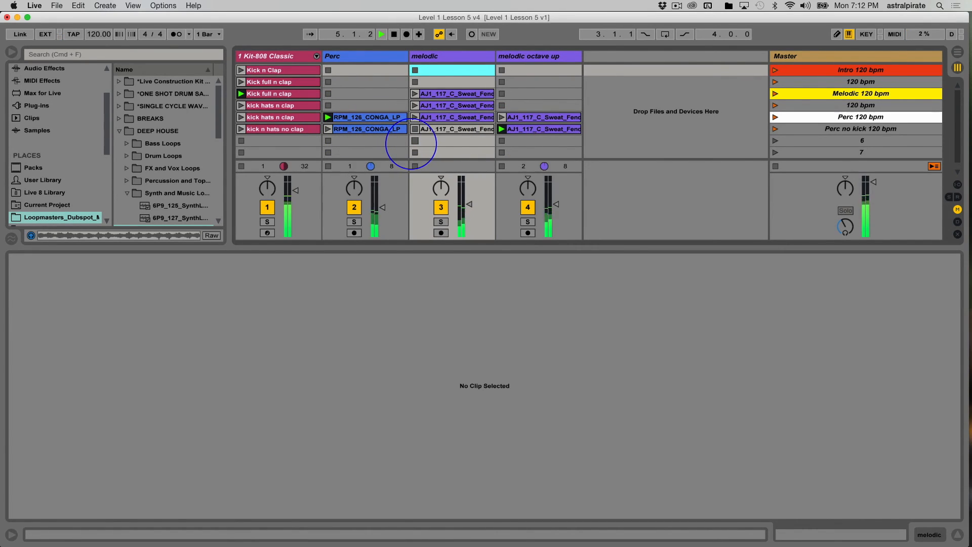
{"action": "key", "text": "space"}
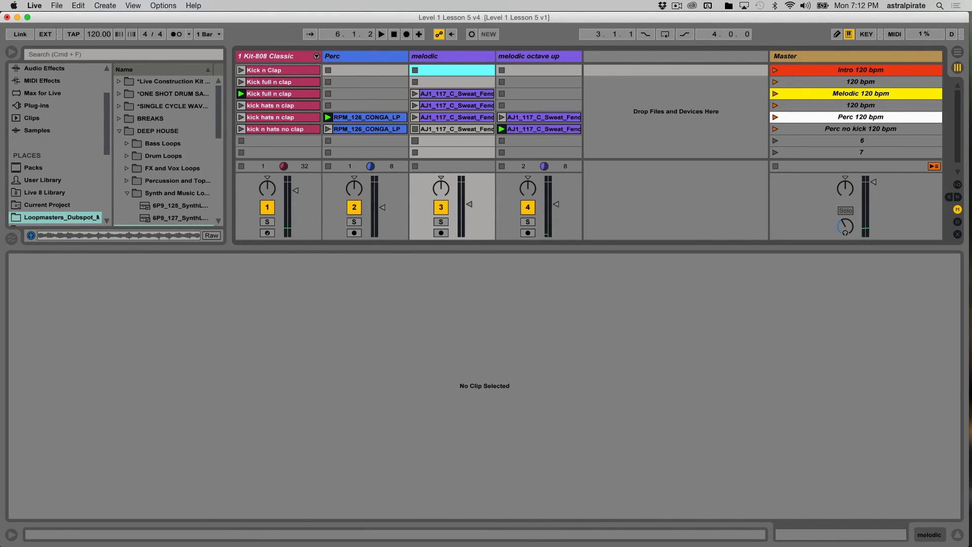
Select the "Intro 120 bpm" scene as the starting point for playback
{"action": "left_click", "coordinate": [860, 70]}
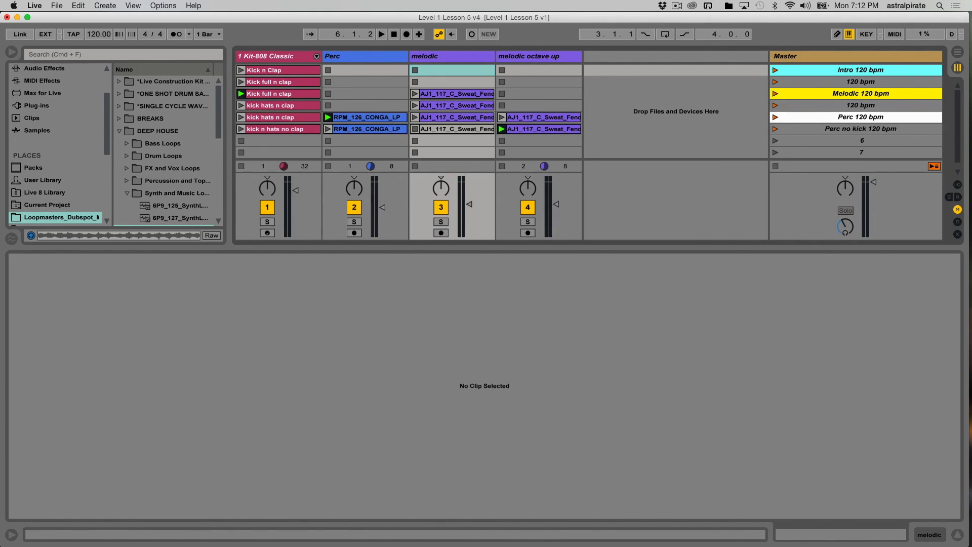